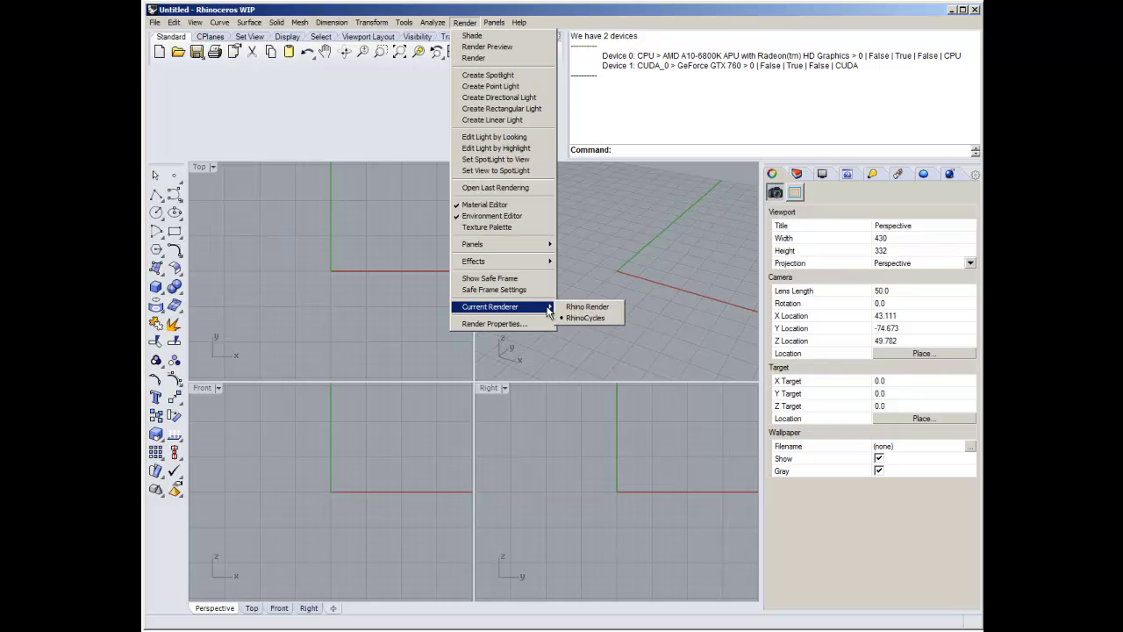
- Set RhinoCycles as the current renderer and examine the CPU and CUDA devices listed in the command history
{"action": "left_click", "coordinate": [600, 314]}
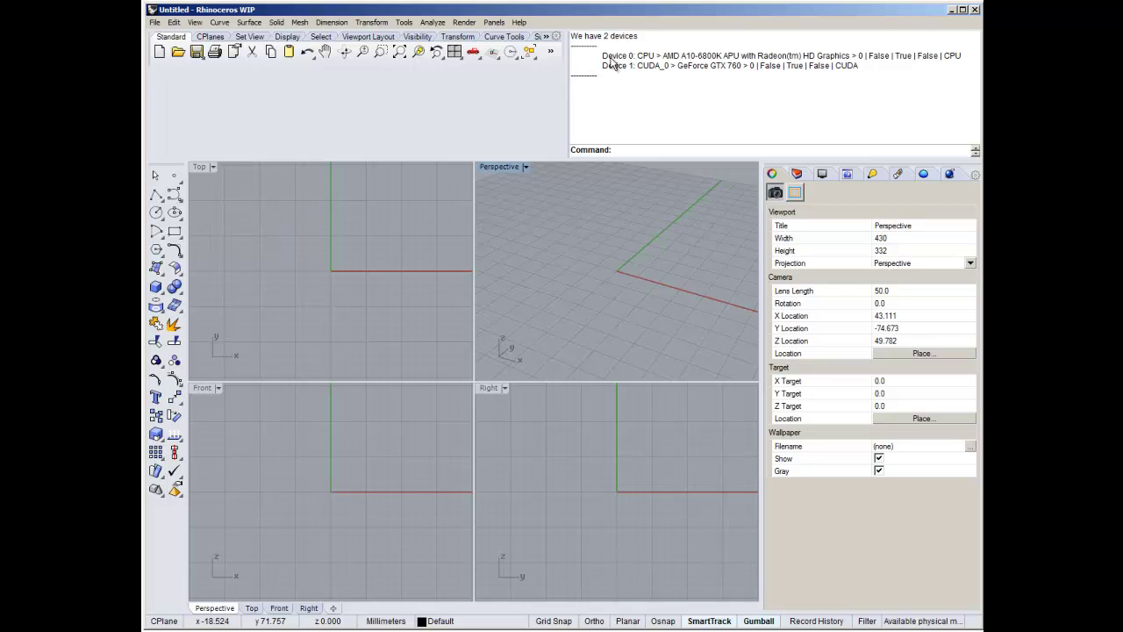
{"action": "left_click_drag", "start_coordinate": [637, 56], "coordinate": [768, 54]}
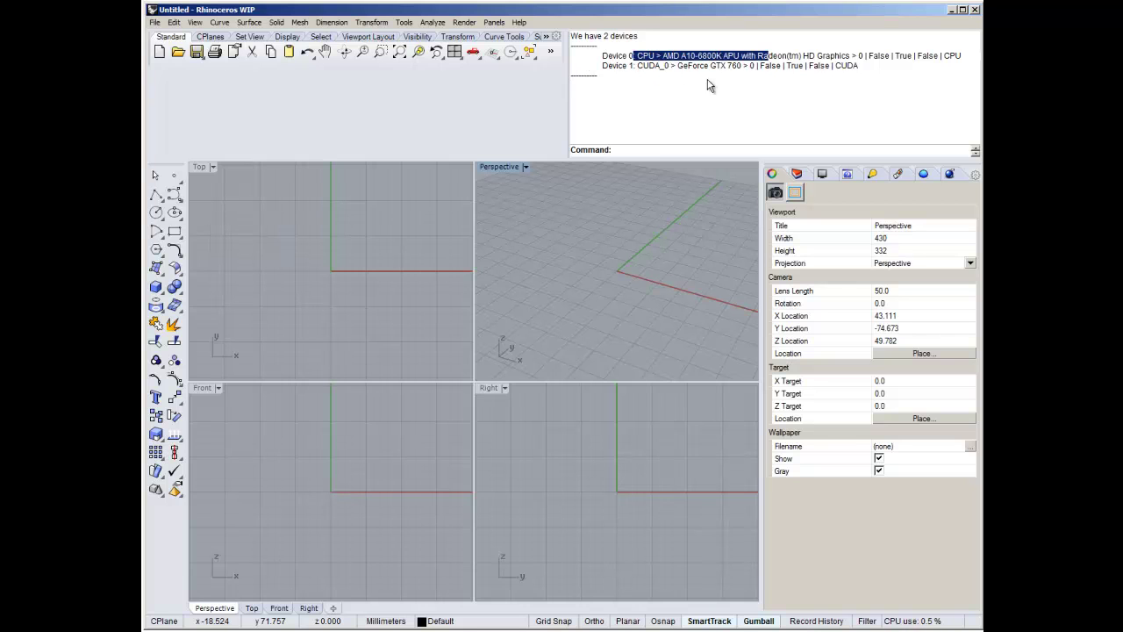
{"action": "left_click_drag", "start_coordinate": [639, 66], "coordinate": [717, 71]}
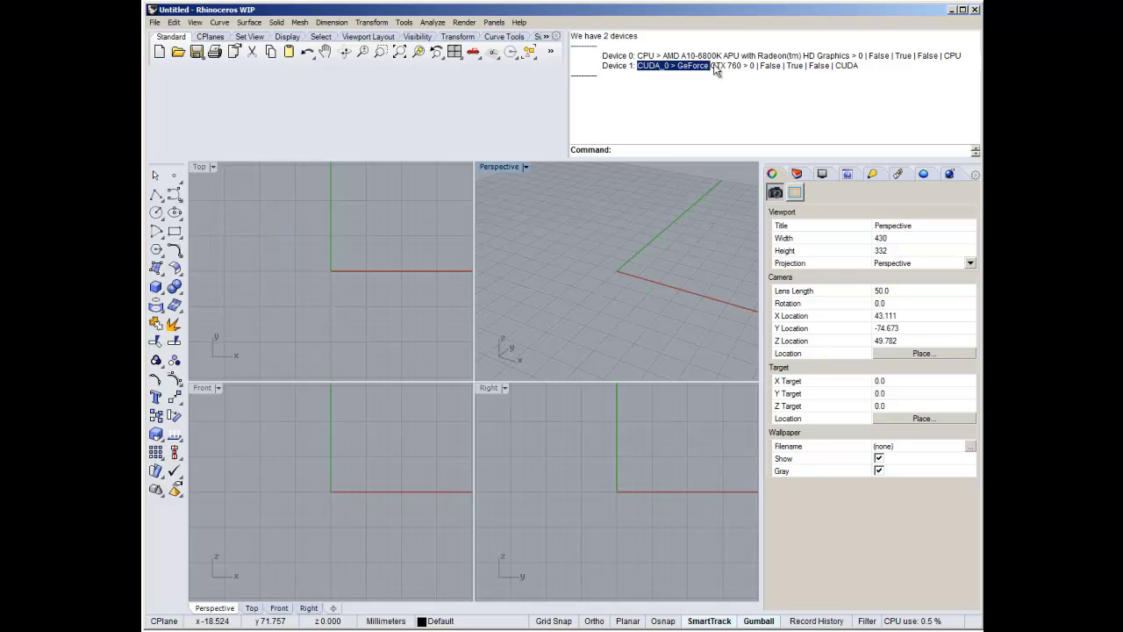
{"action": "left_click", "coordinate": [719, 79]}
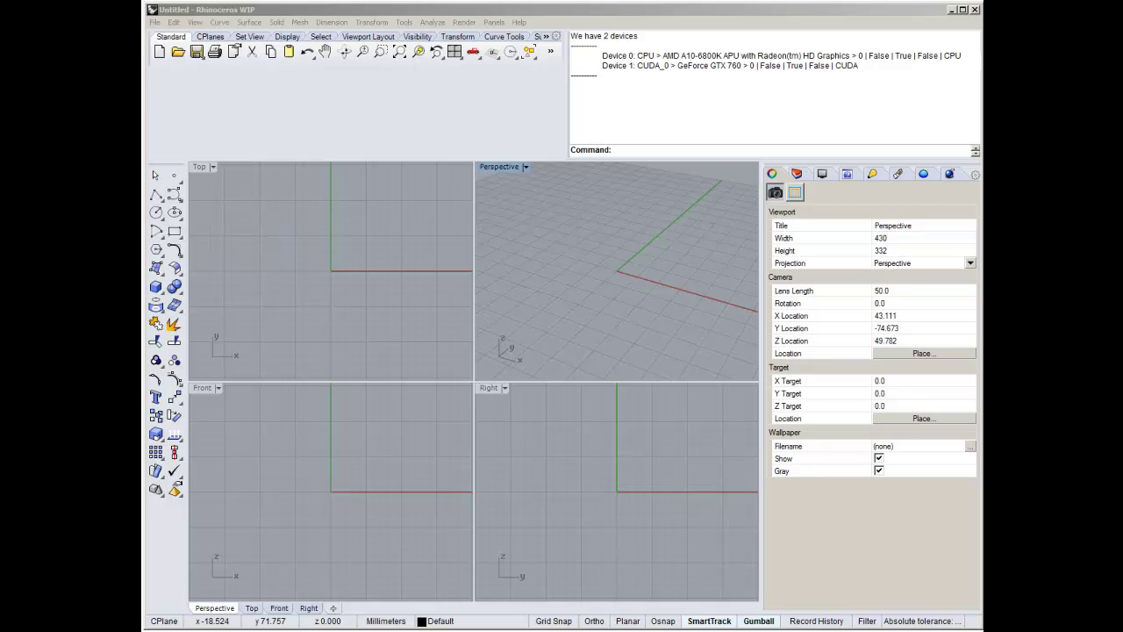
- Open the model file BinderClips_Quality.3dm
{"action": "left_click_drag", "start_coordinate": [530, 147], "coordinate": [512, 117]}
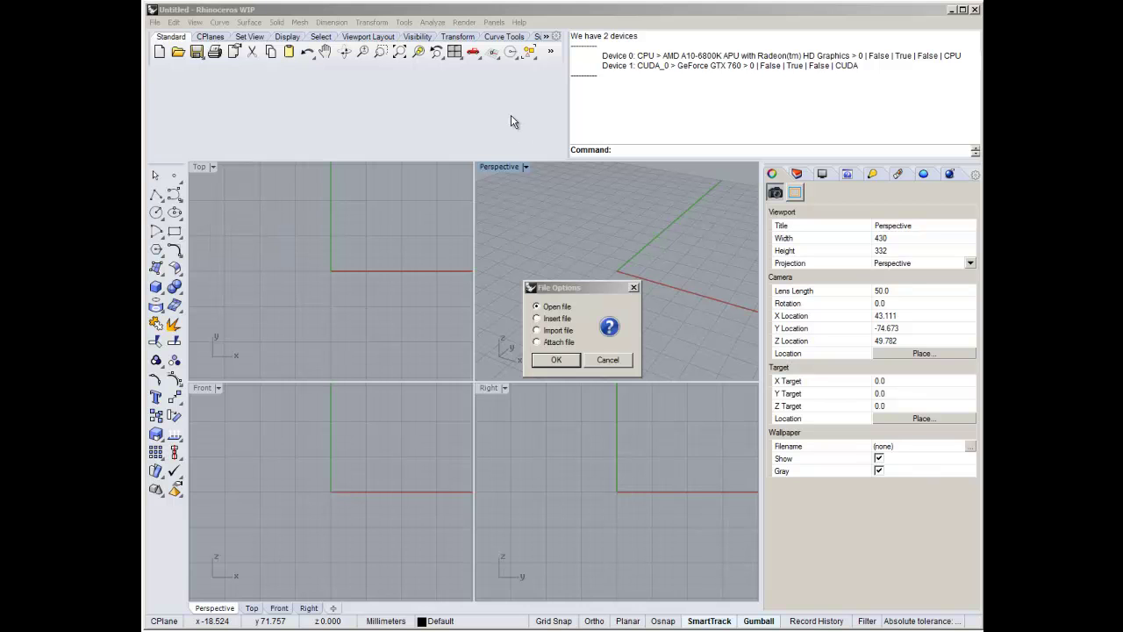
{"action": "left_click", "coordinate": [559, 361]}
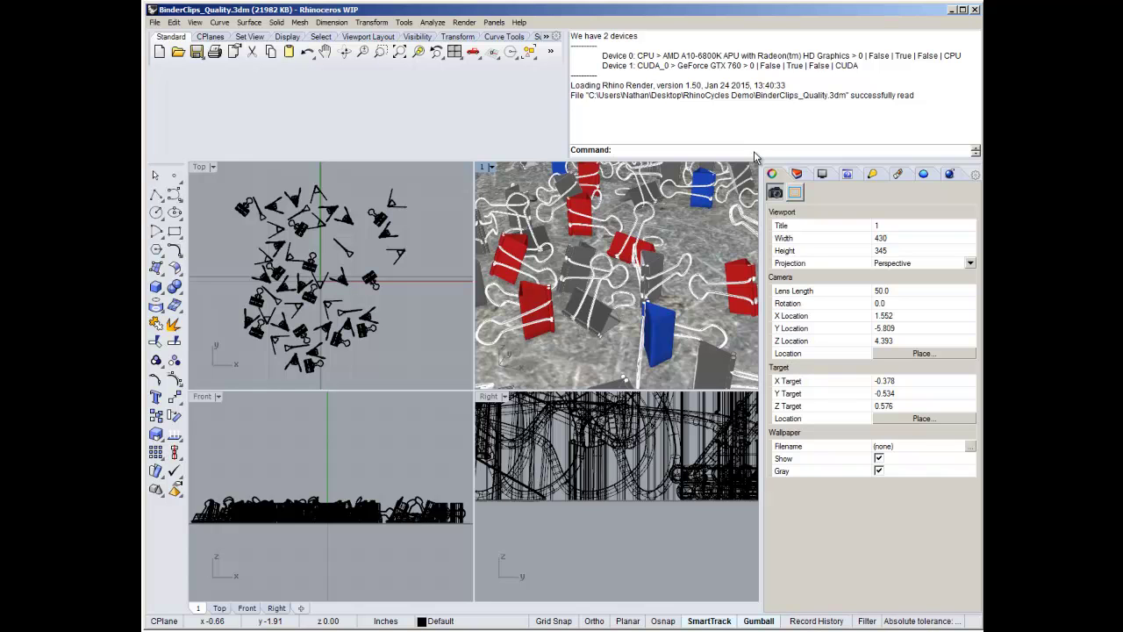
- Set the render quality to Low quality and render the binder clips scene
{"action": "left_click", "coordinate": [949, 175]}
{"action": "left_click", "coordinate": [844, 274]}
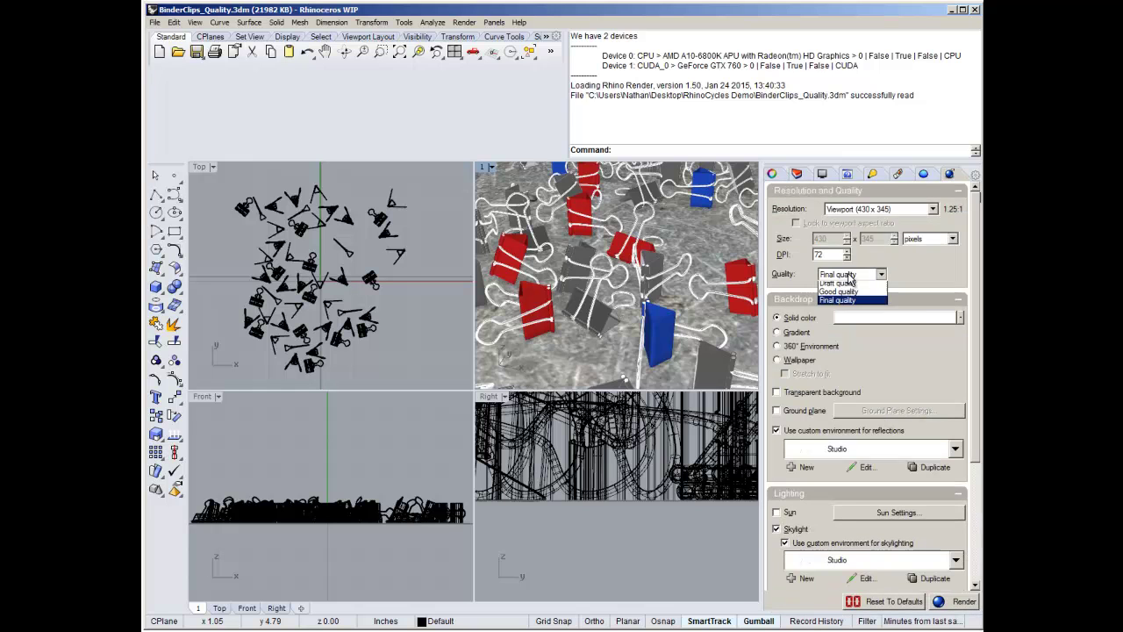
{"action": "left_click", "coordinate": [840, 287]}
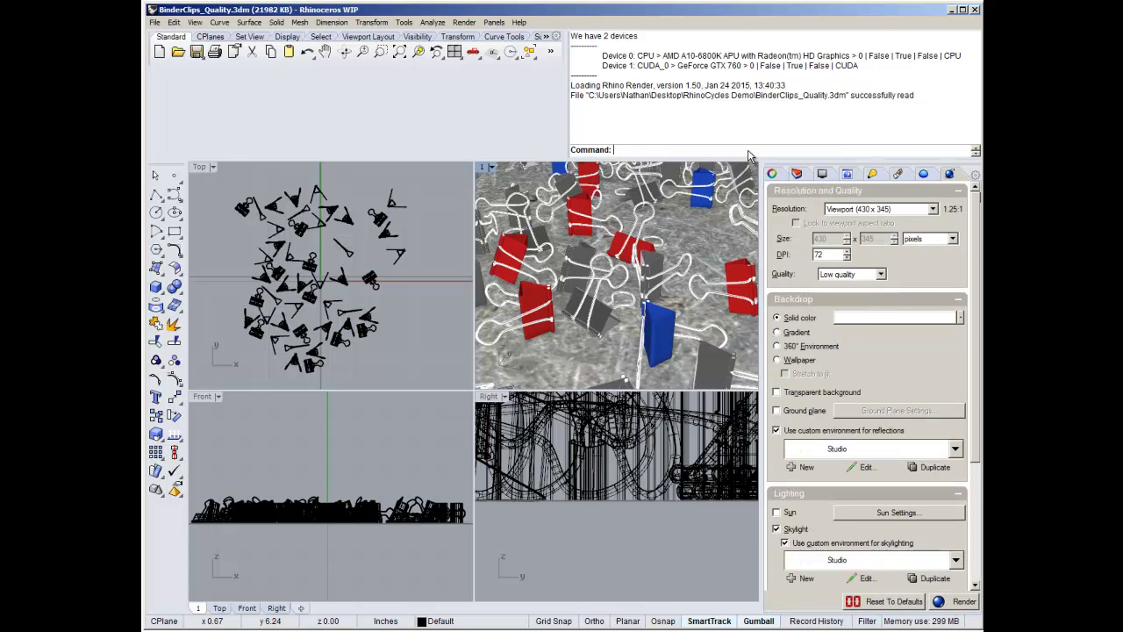
{"action": "type", "text": "_Render"}
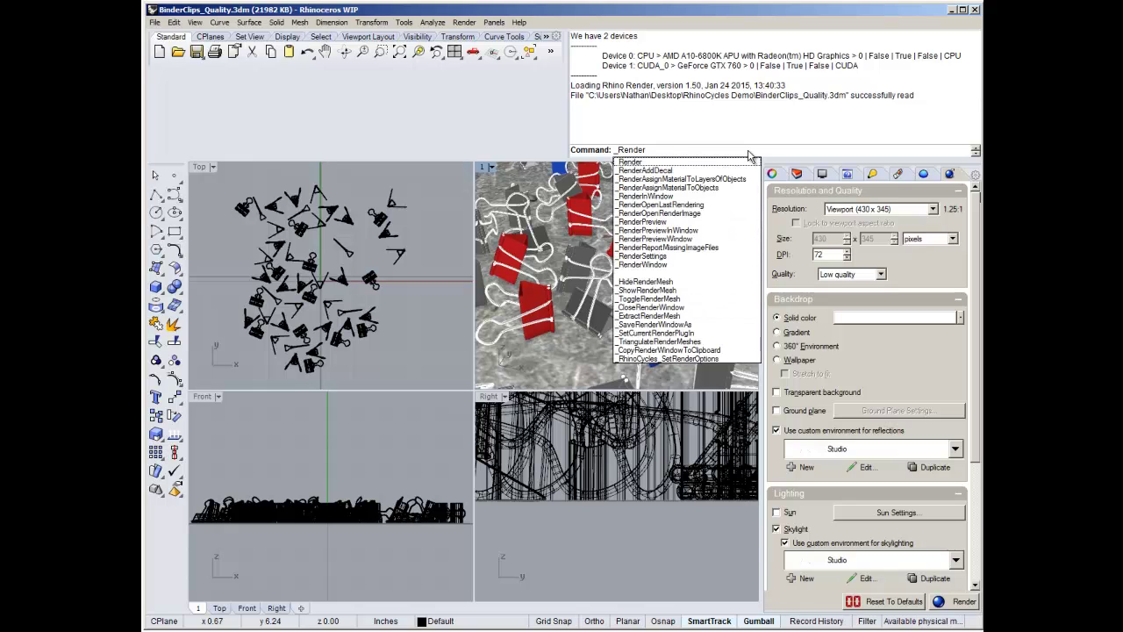
{"action": "key", "text": "Return"}
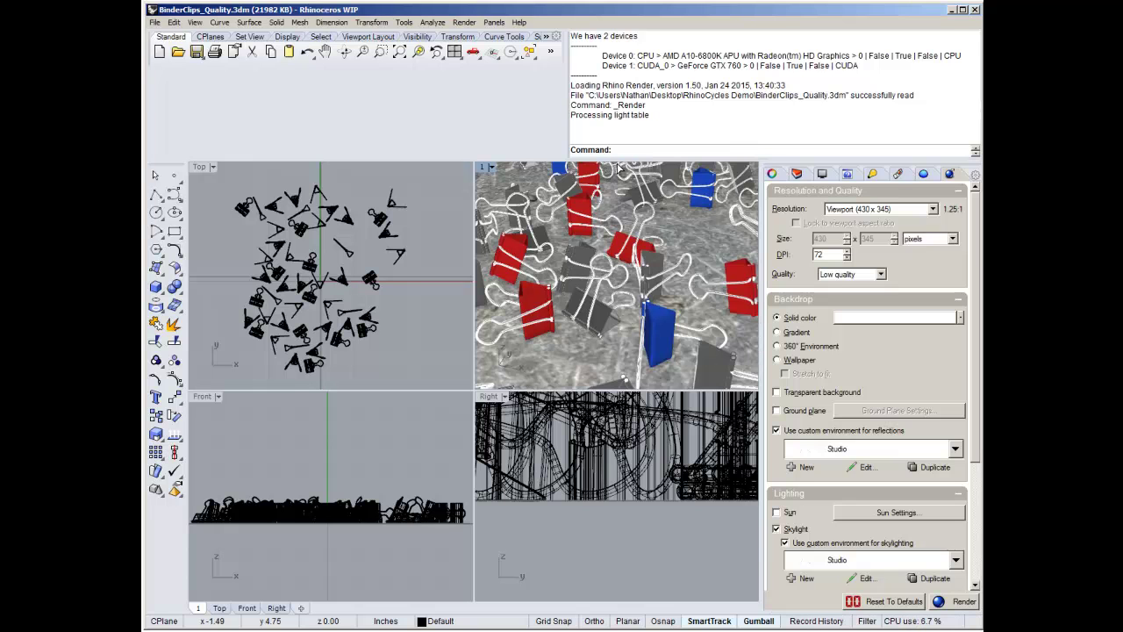
- Move the first render window clear of the render settings and enlarge it around the image
{"action": "left_click_drag", "start_coordinate": [435, 52], "coordinate": [335, 42]}
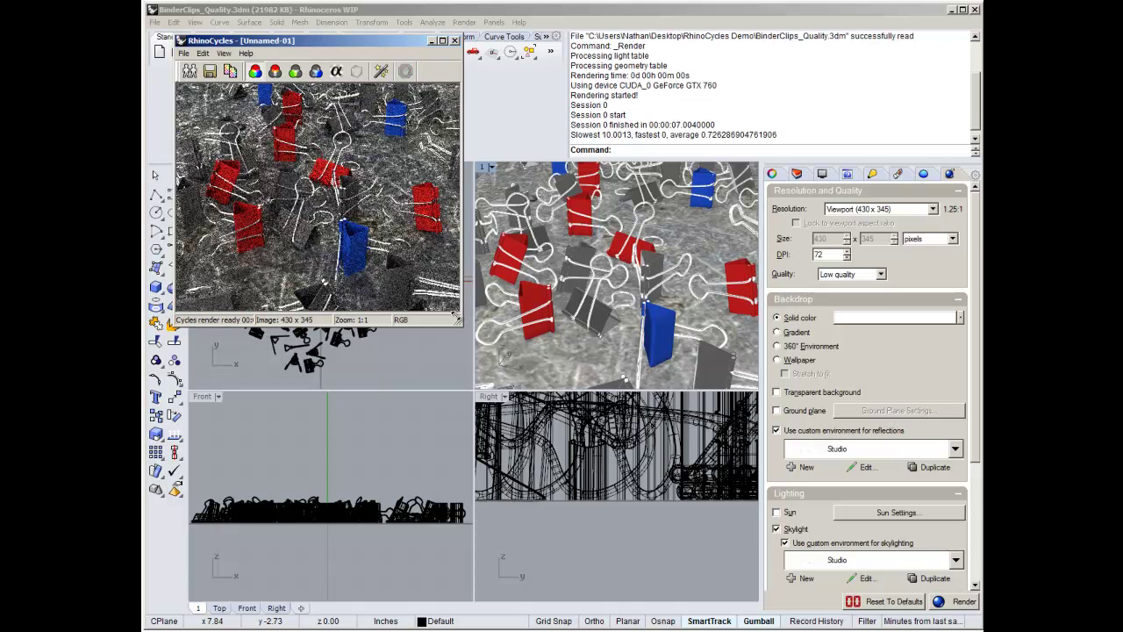
{"action": "left_click_drag", "start_coordinate": [455, 318], "coordinate": [523, 345]}
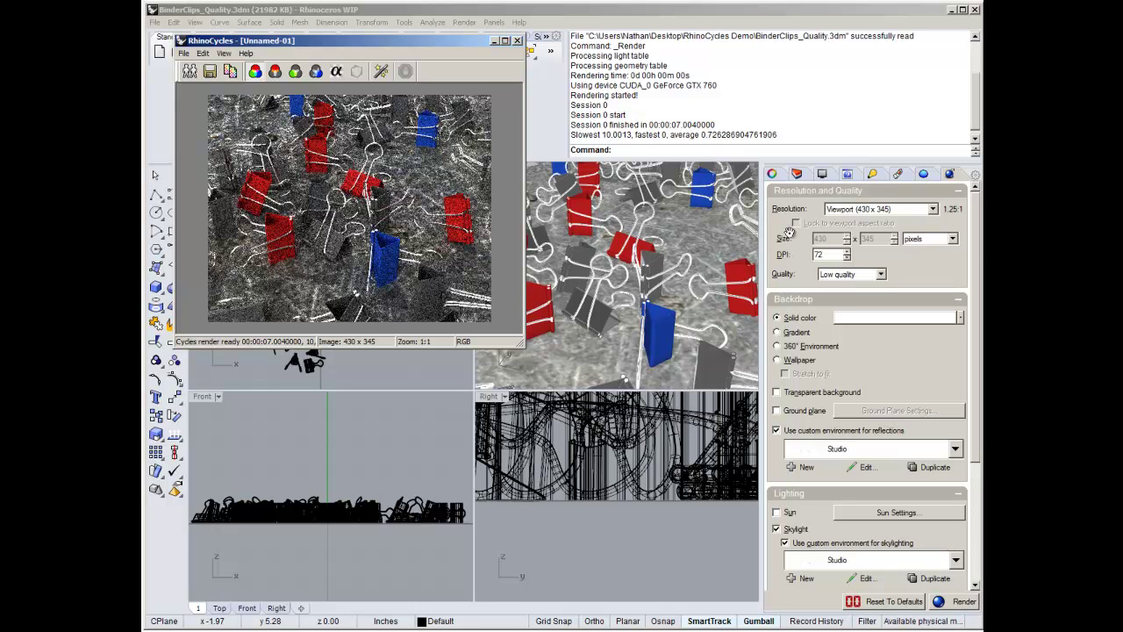
{"action": "left_click_drag", "start_coordinate": [436, 46], "coordinate": [426, 39]}
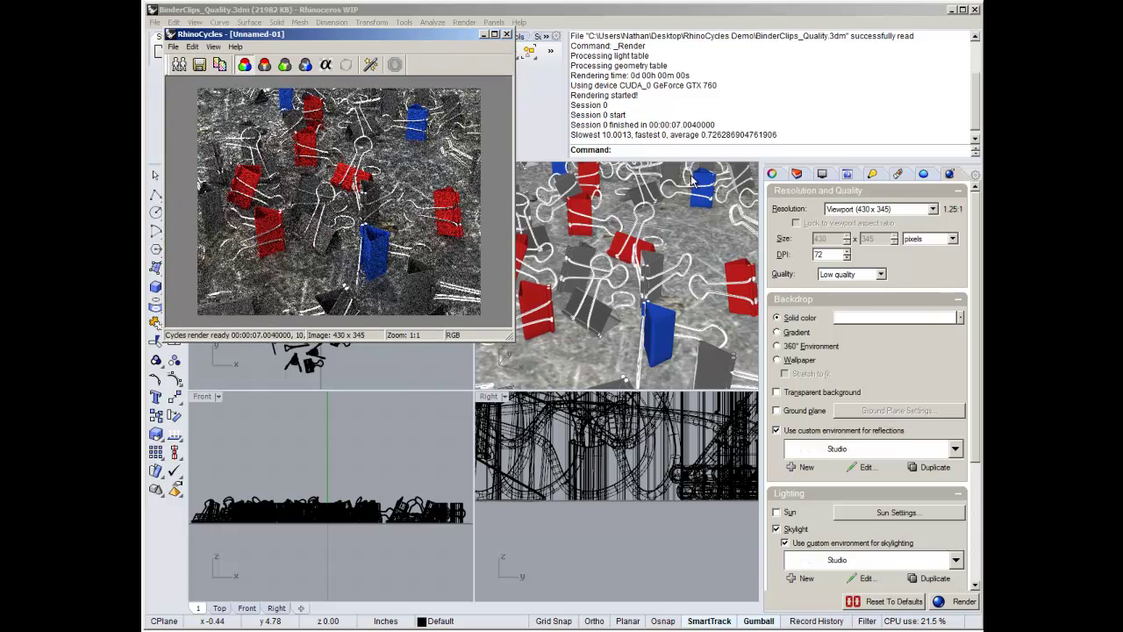
- Set the render quality to Draft quality and render the scene again
{"action": "left_click", "coordinate": [867, 275]}
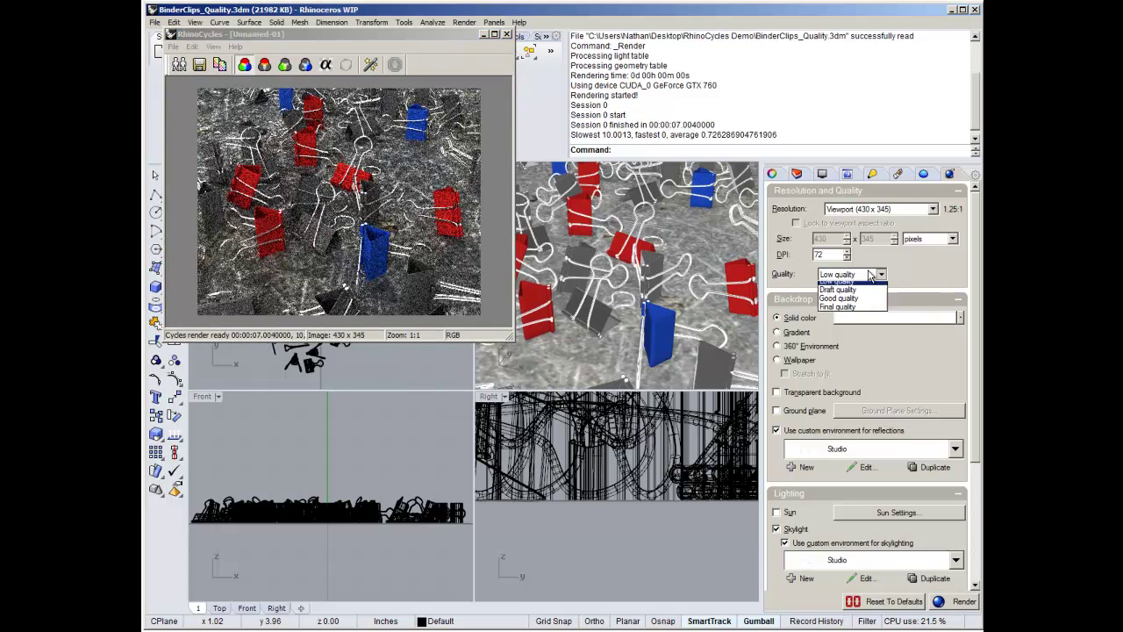
{"action": "left_click", "coordinate": [838, 294]}
{"action": "left_click_drag", "start_coordinate": [437, 33], "coordinate": [439, 44]}
{"action": "left_click", "coordinate": [761, 152]}
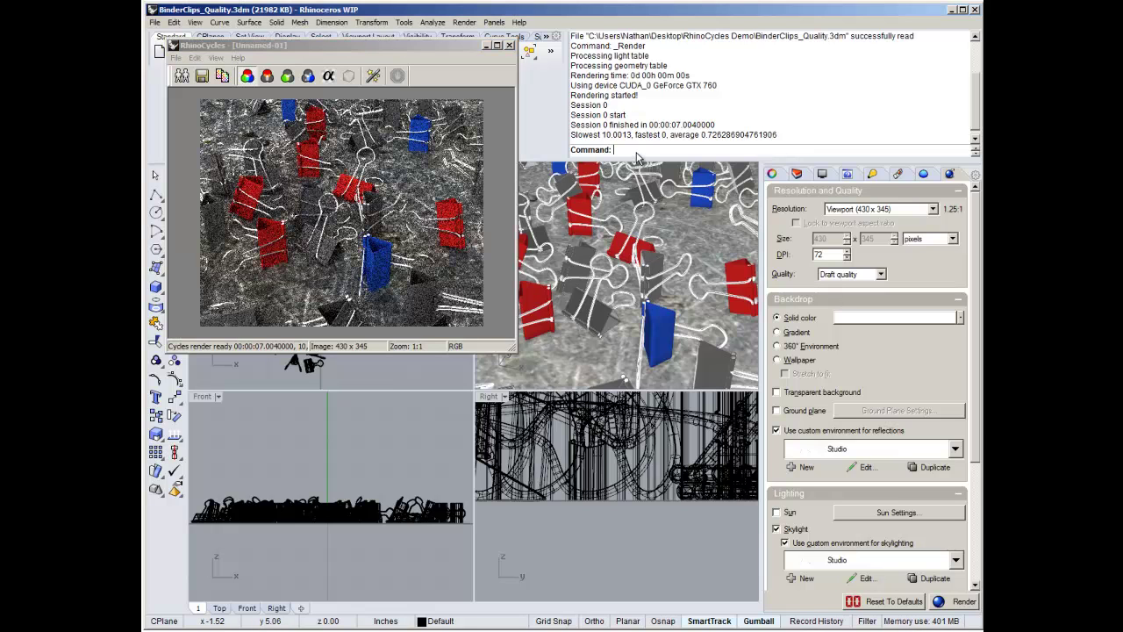
{"action": "key", "text": "Return"}
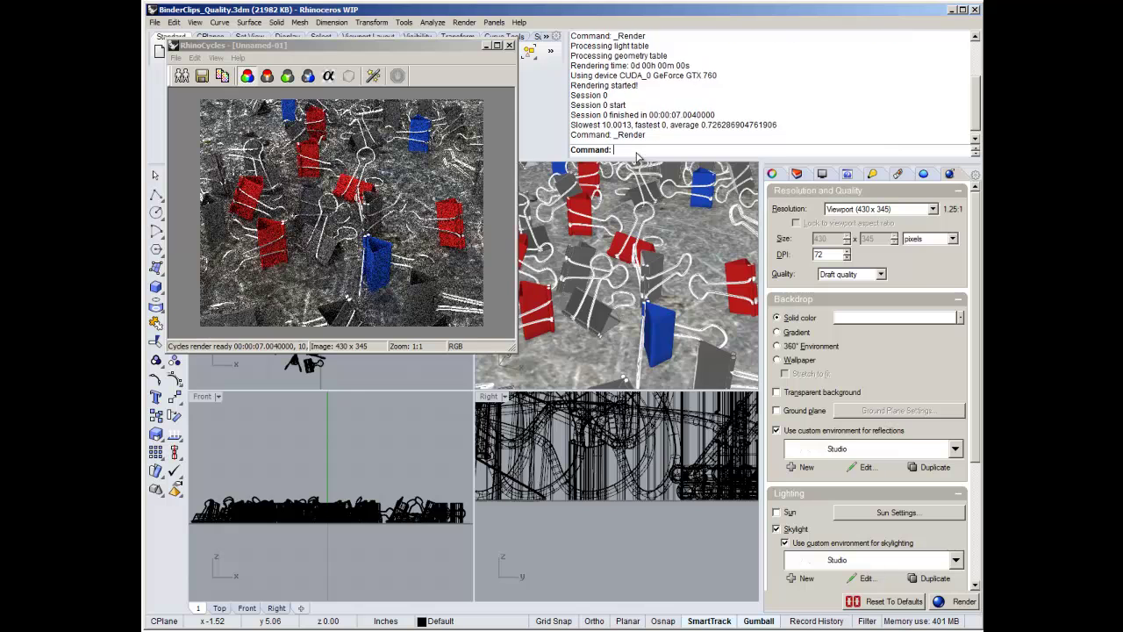
- Place the second render window directly below the first to compare both renders
{"action": "left_click_drag", "start_coordinate": [366, 58], "coordinate": [356, 307]}
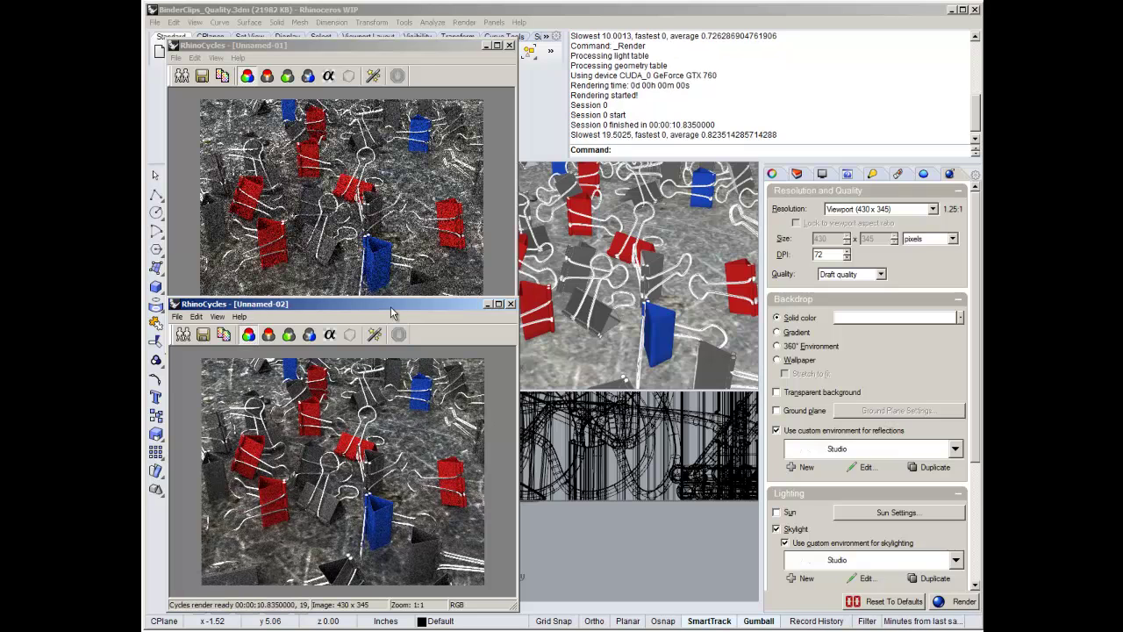
{"action": "mouse_move", "coordinate": [392, 313]}
{"action": "left_mouse_down"}
{"action": "mouse_move", "coordinate": [462, 285]}
{"action": "mouse_move", "coordinate": [726, 86]}
{"action": "mouse_move", "coordinate": [401, 240]}
{"action": "mouse_move", "coordinate": [411, 322]}
{"action": "mouse_move", "coordinate": [393, 320]}
{"action": "left_mouse_up"}
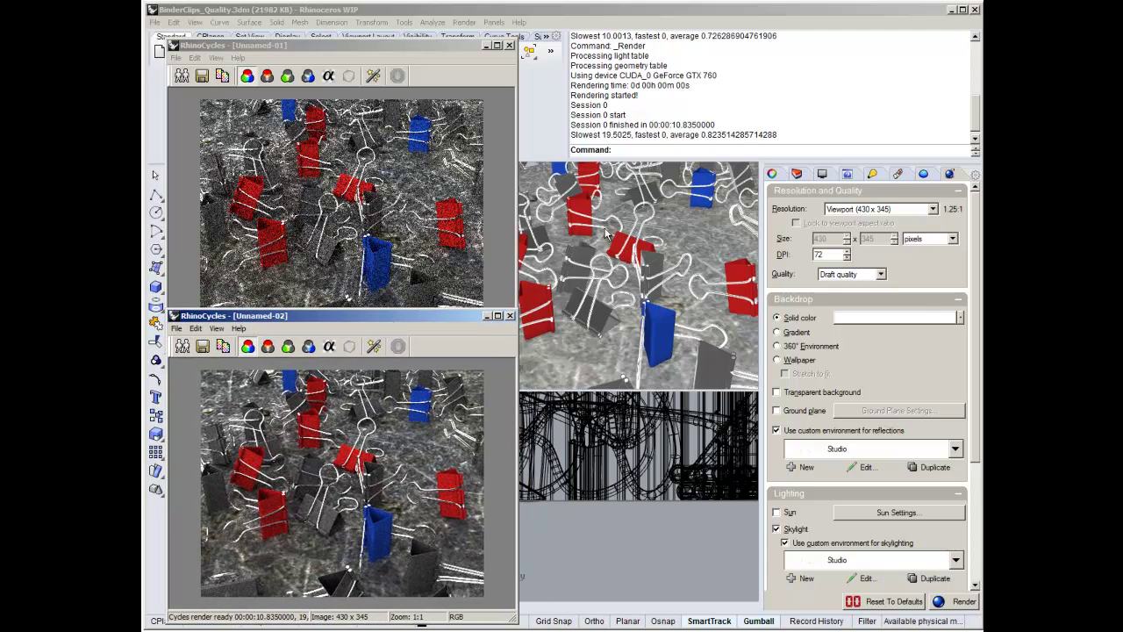
- Change the Red metal material's color to green (R 23, G 154, B 52)
{"action": "left_click", "coordinate": [898, 174]}
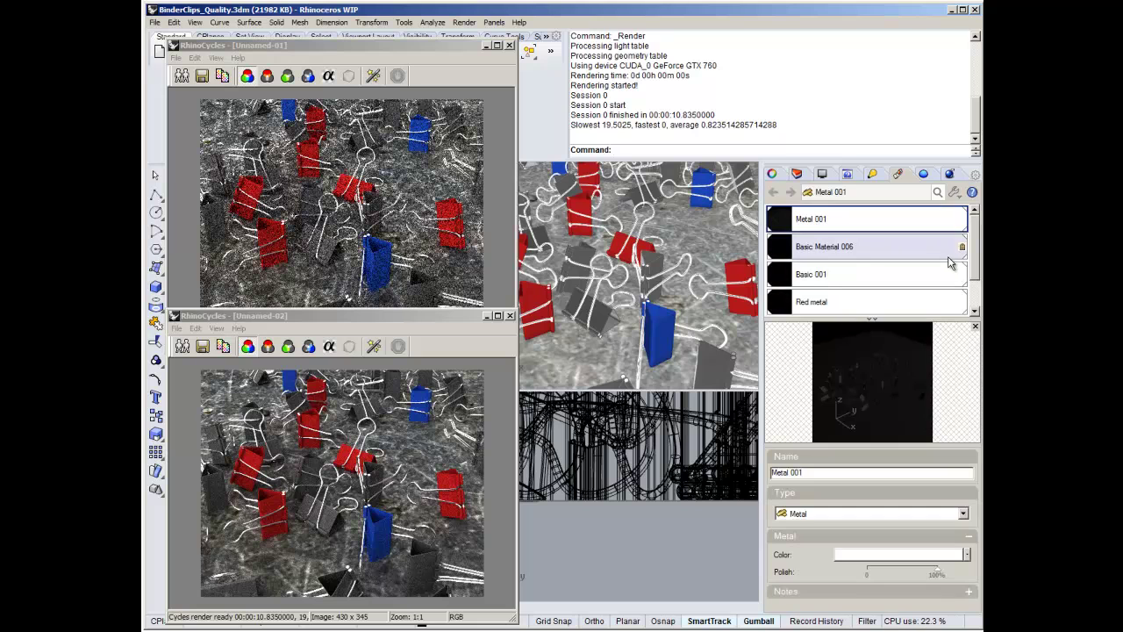
{"action": "scroll", "coordinate": [977, 259], "scroll_direction": "down", "scroll_amount": 1}
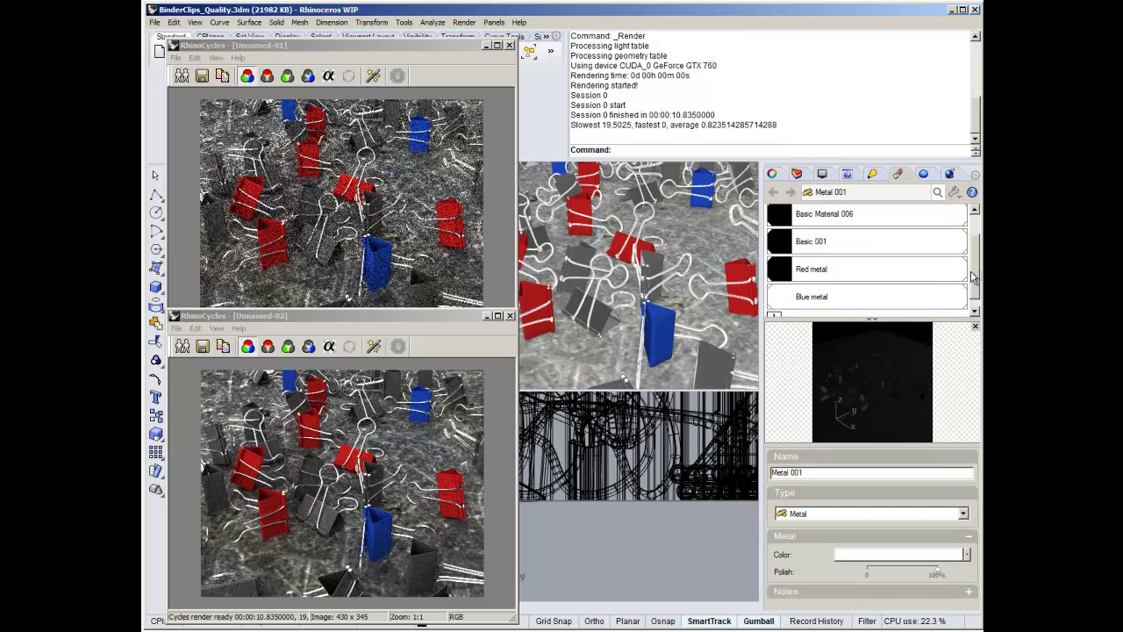
{"action": "left_click", "coordinate": [780, 269]}
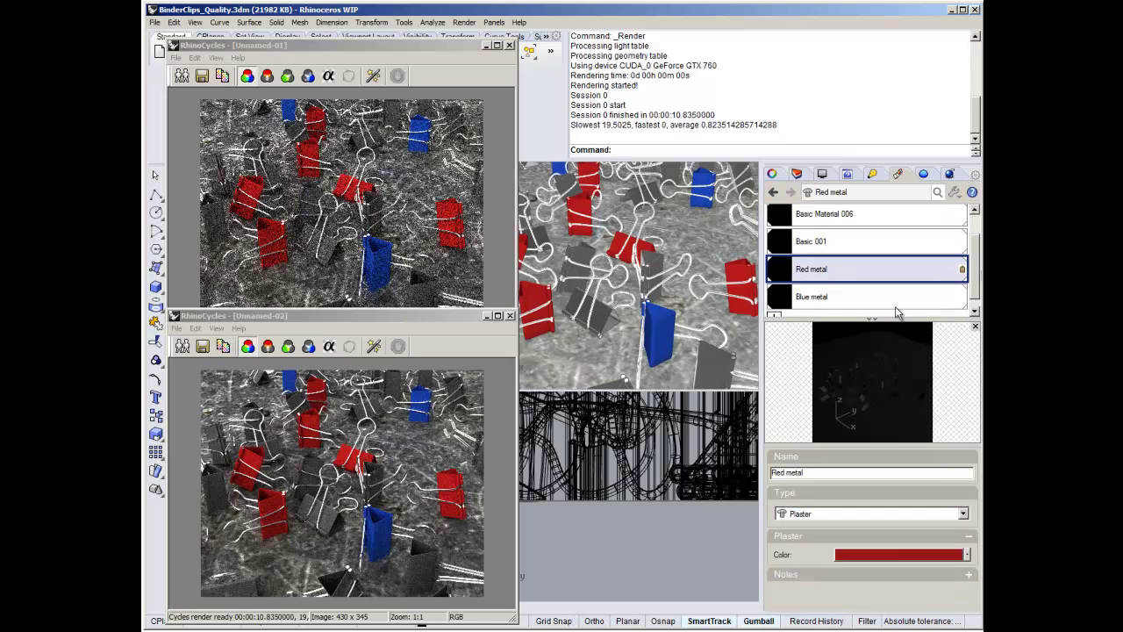
{"action": "left_click", "coordinate": [897, 554]}
{"action": "left_click", "coordinate": [584, 246]}
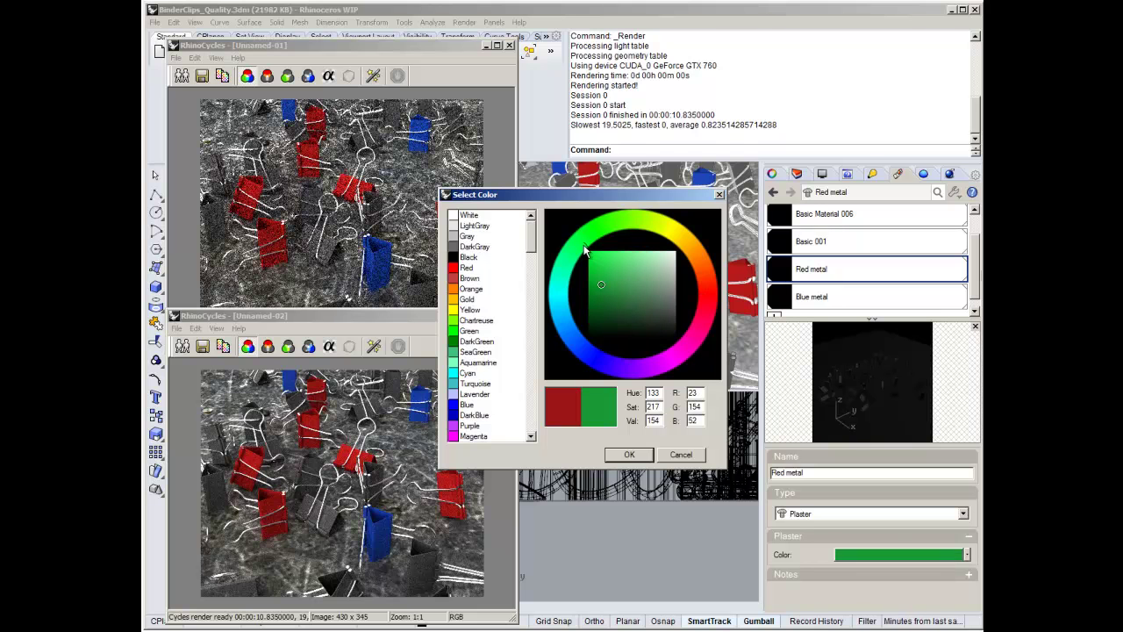
{"action": "left_click", "coordinate": [642, 457]}
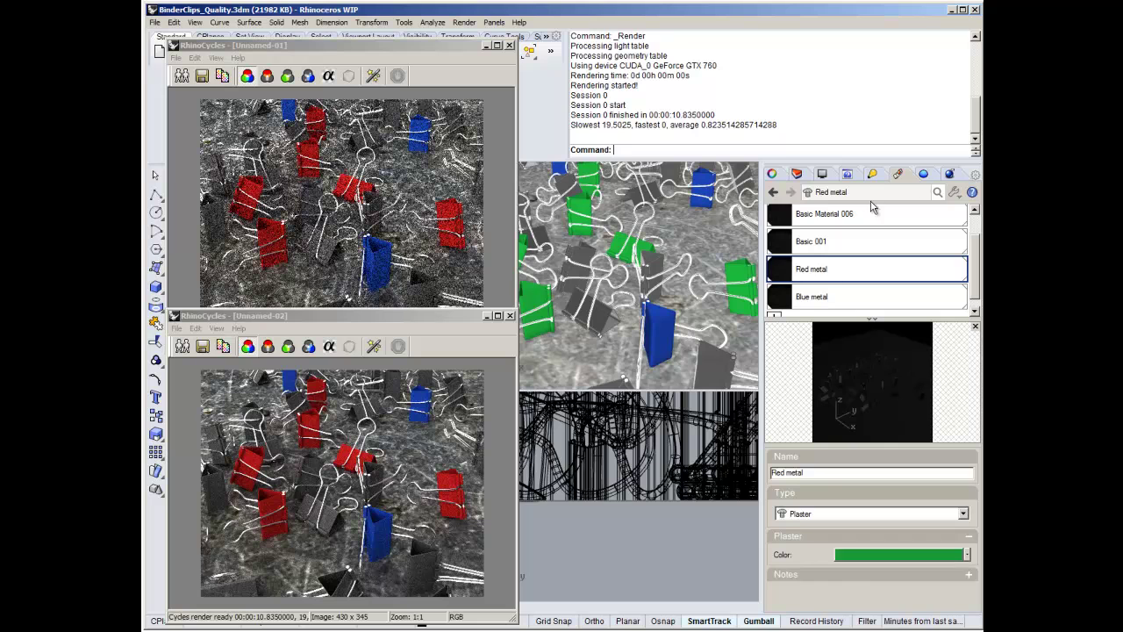
- Set the render quality to Good quality and render the recolored scene
{"action": "left_click", "coordinate": [950, 175]}
{"action": "left_click", "coordinate": [843, 274]}
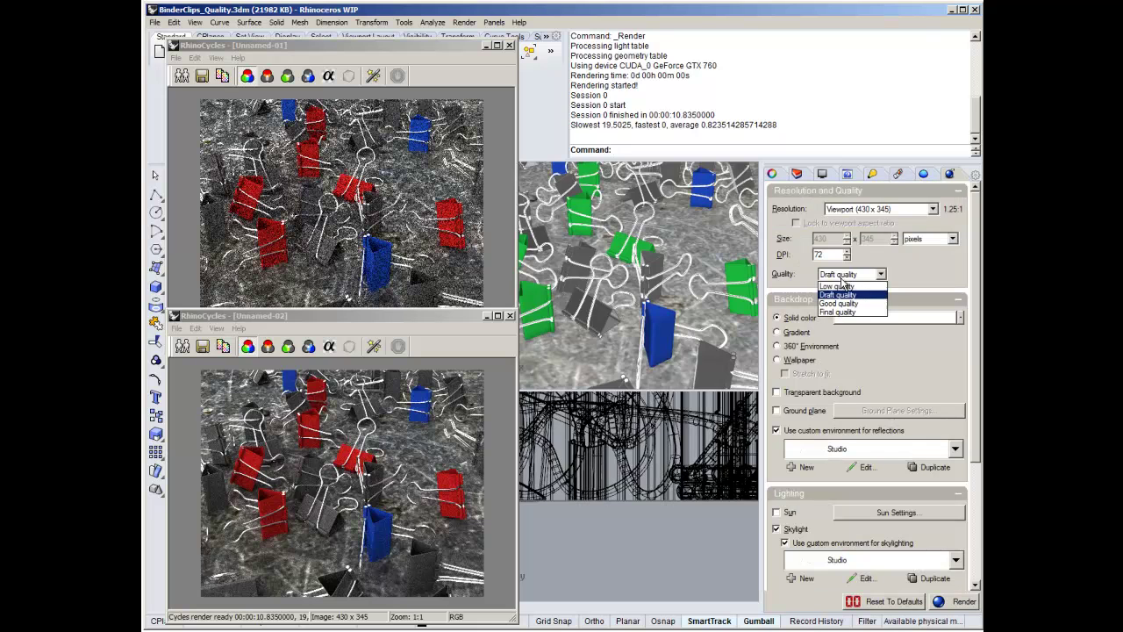
{"action": "left_click", "coordinate": [840, 296]}
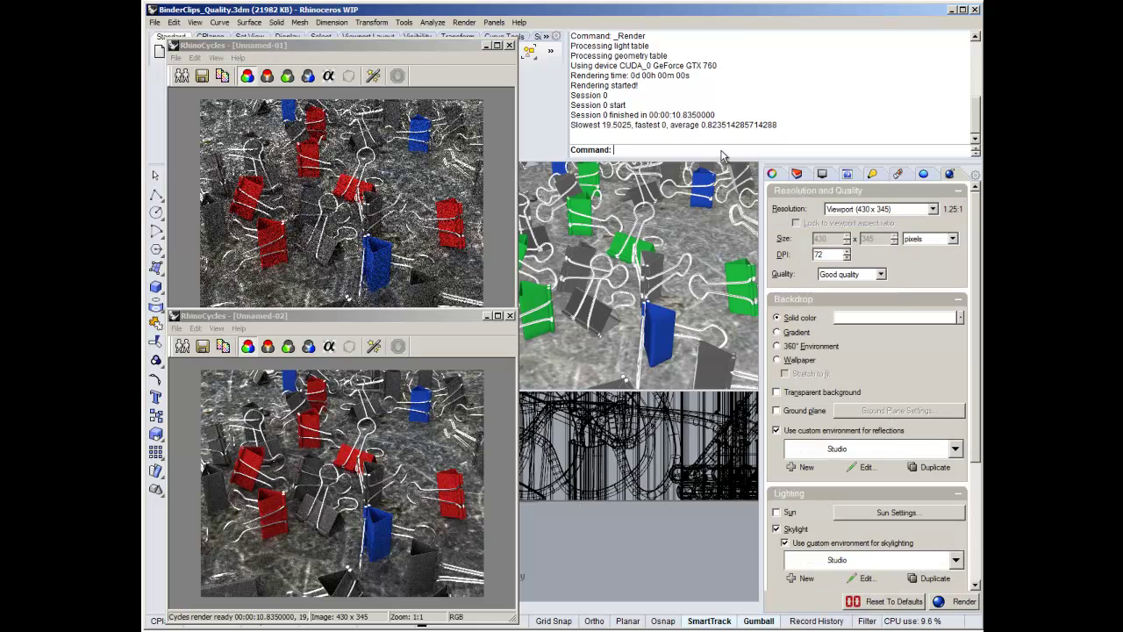
{"action": "key", "text": "Up"}
{"action": "key", "text": "Return"}
- Widen the third render window and place it over the first render, above the draft render
{"action": "left_click_drag", "start_coordinate": [431, 334], "coordinate": [778, 50]}
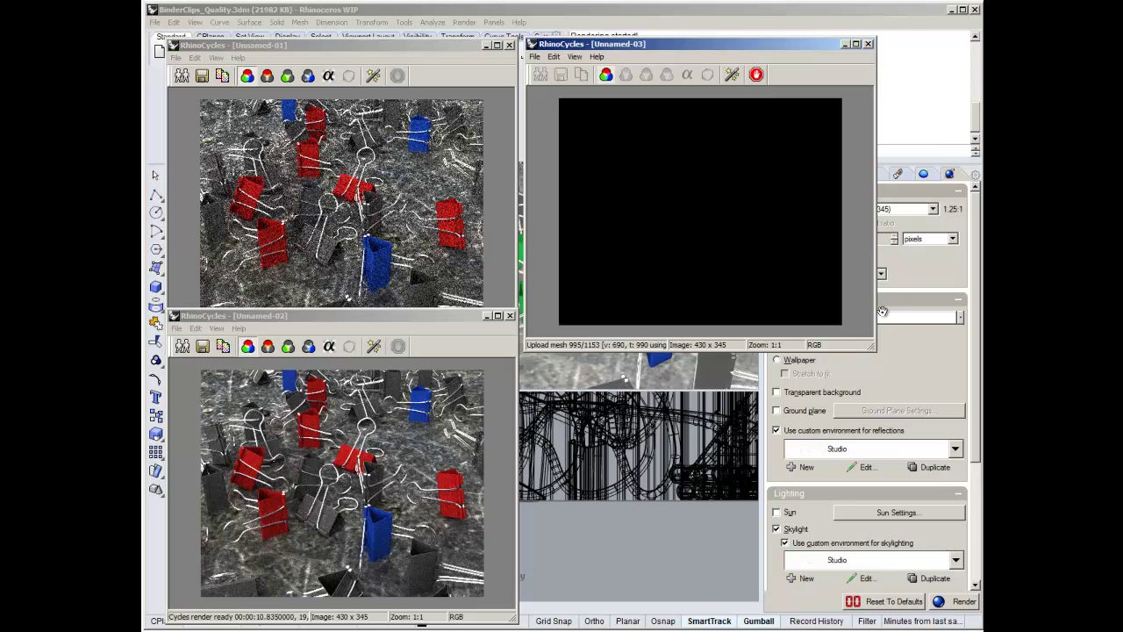
{"action": "left_click_drag", "start_coordinate": [872, 346], "coordinate": [962, 344]}
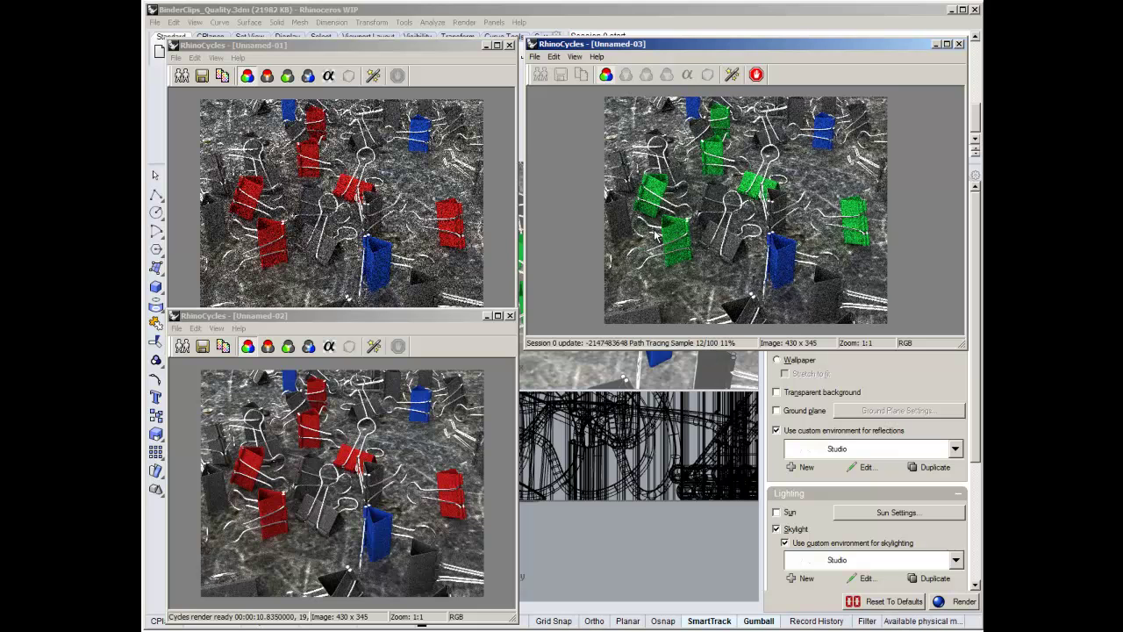
{"action": "left_click_drag", "start_coordinate": [754, 45], "coordinate": [393, 61]}
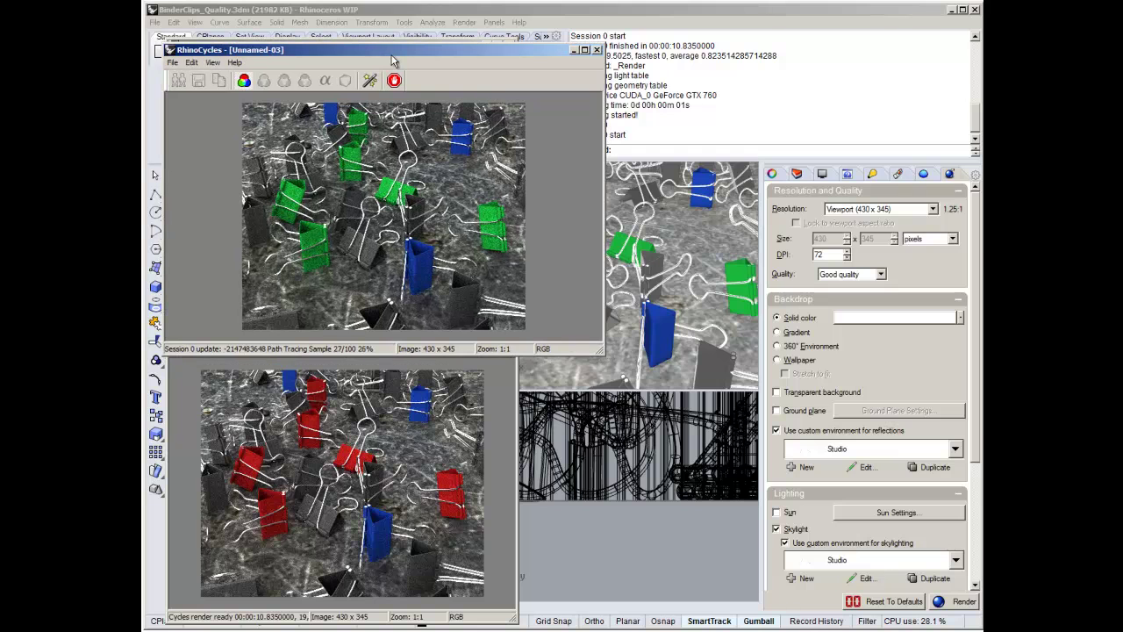
- Set the render quality to Final quality and start another render
{"action": "left_click", "coordinate": [880, 274]}
{"action": "left_click", "coordinate": [839, 312]}
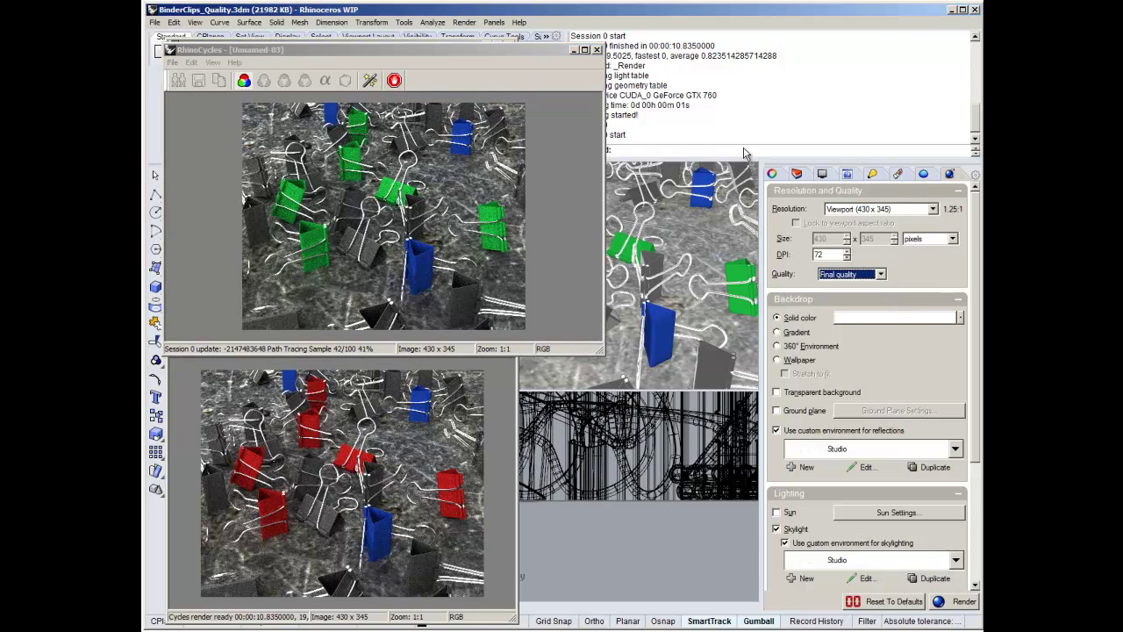
{"action": "type", "text": "_Render"}
{"action": "key", "text": "Return"}
- Place the fourth render window beside the draft render and bring the third forward to check its sampling progress
{"action": "left_click_drag", "start_coordinate": [433, 58], "coordinate": [641, 187]}
{"action": "left_click", "coordinate": [217, 275]}
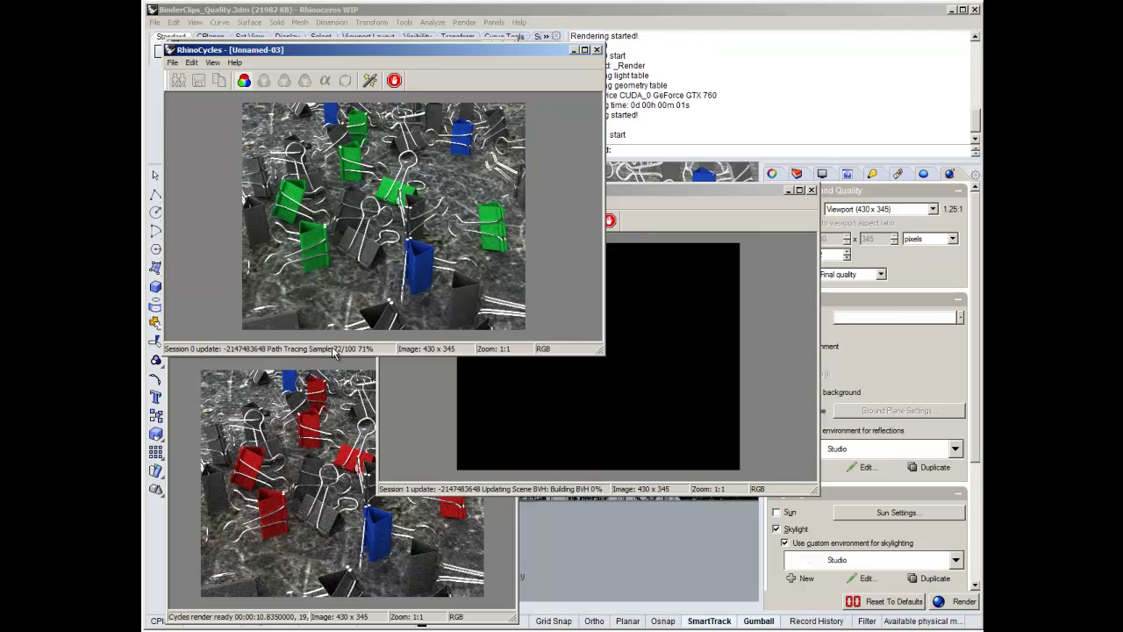
{"action": "left_click_drag", "start_coordinate": [669, 191], "coordinate": [640, 289]}
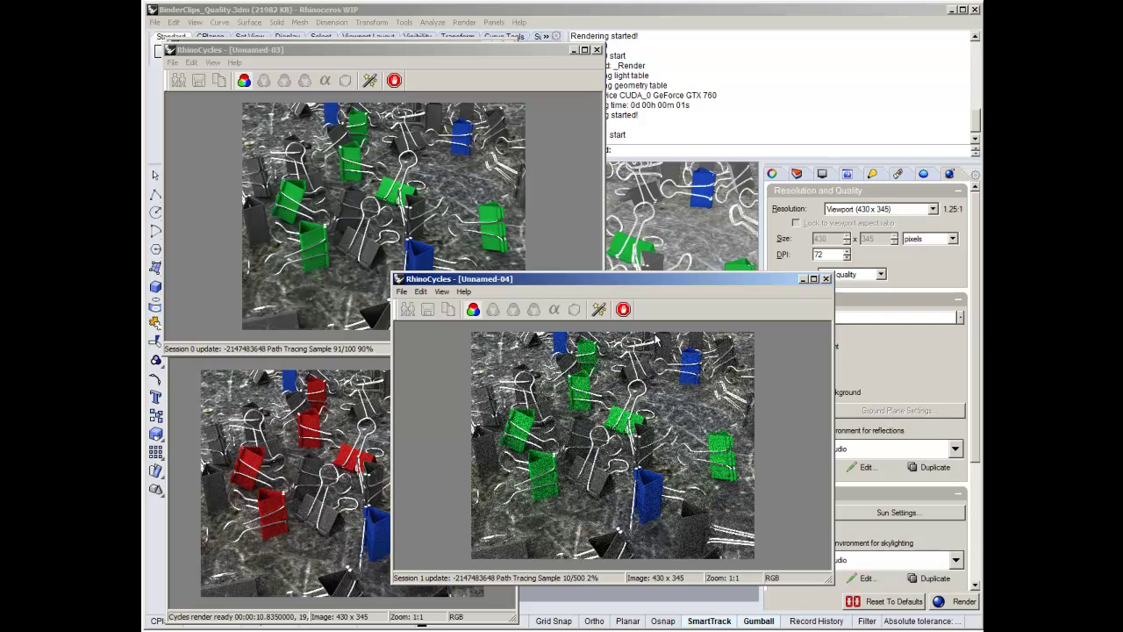
{"action": "left_click_drag", "start_coordinate": [656, 279], "coordinate": [670, 275]}
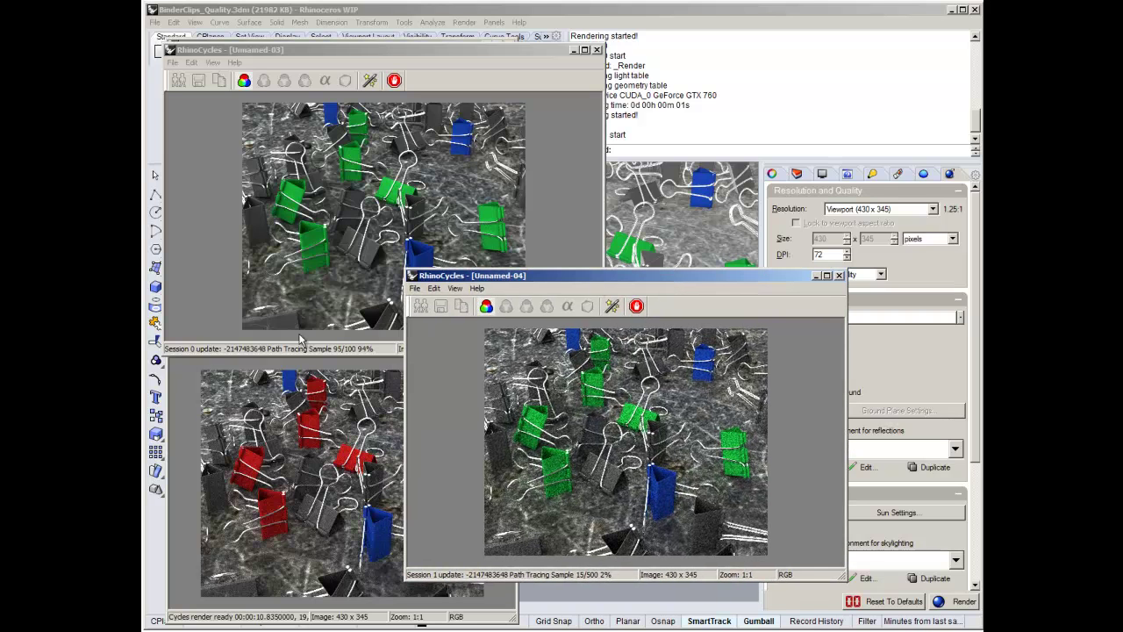
{"action": "left_click", "coordinate": [255, 340]}
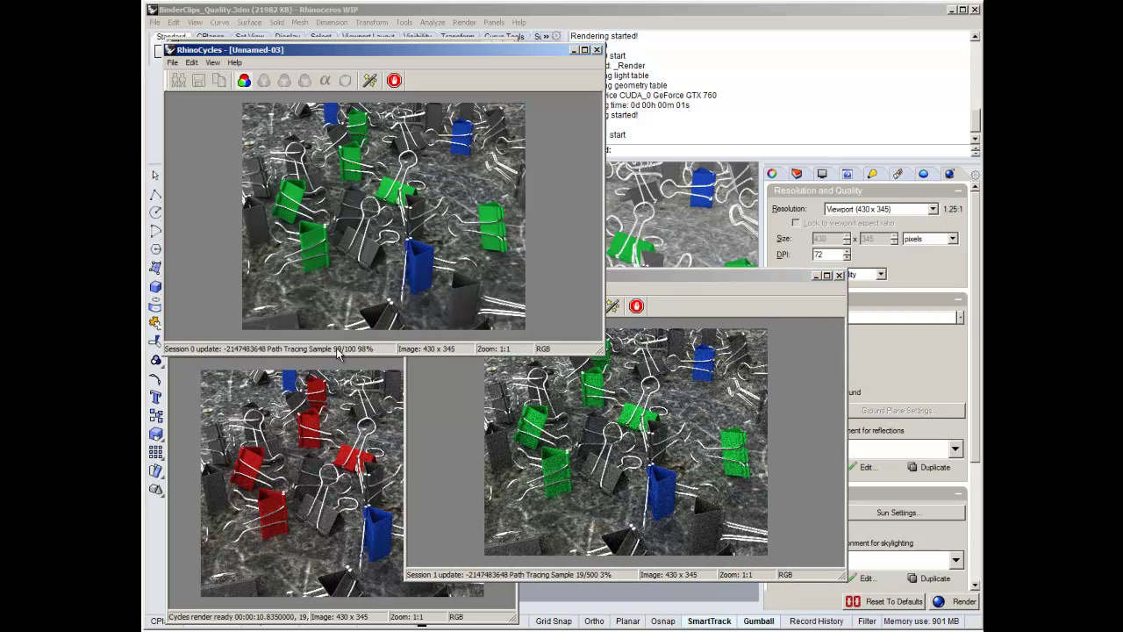
- Move the third render window slightly further up and bring the fourth render window to the front
{"action": "left_click_drag", "start_coordinate": [418, 51], "coordinate": [407, 31]}
{"action": "left_click", "coordinate": [709, 282]}
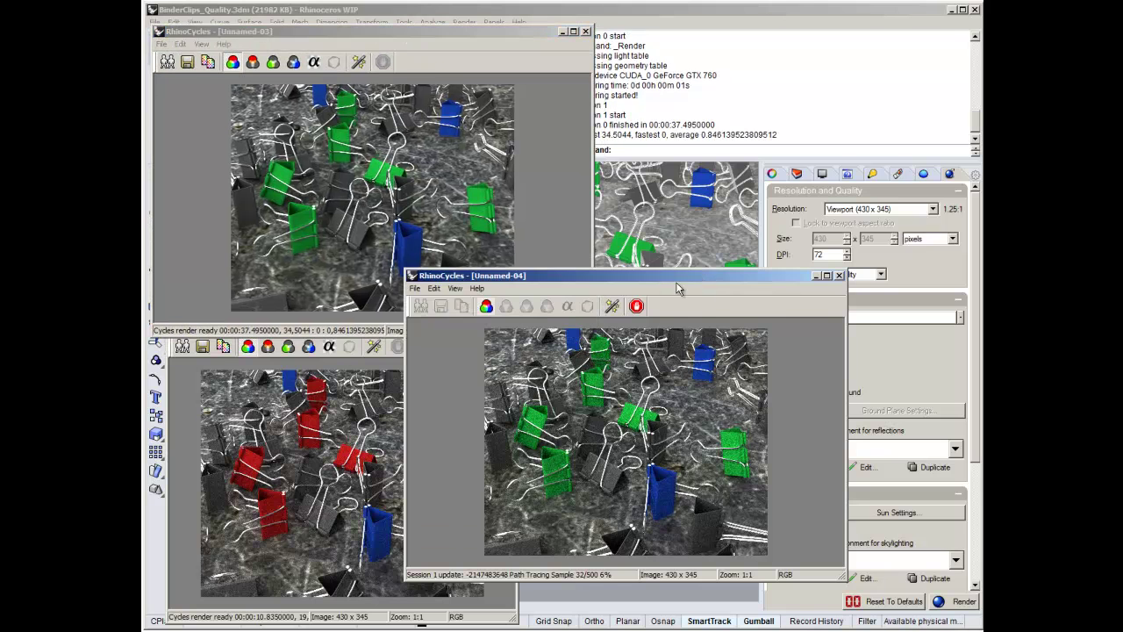
{"action": "double_click", "coordinate": [676, 288]}
{"action": "double_click", "coordinate": [648, 269]}
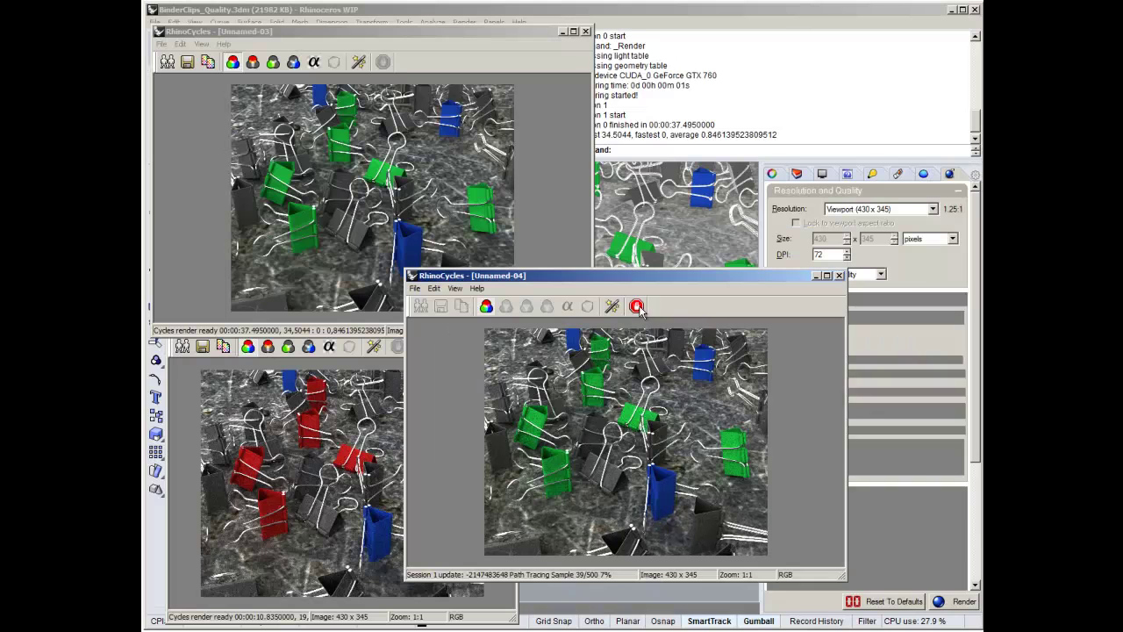
- Reposition the fourth render window between the other renders to watch its sampling progress, and stop the Final quality render
{"action": "left_click_drag", "start_coordinate": [651, 281], "coordinate": [534, 251]}
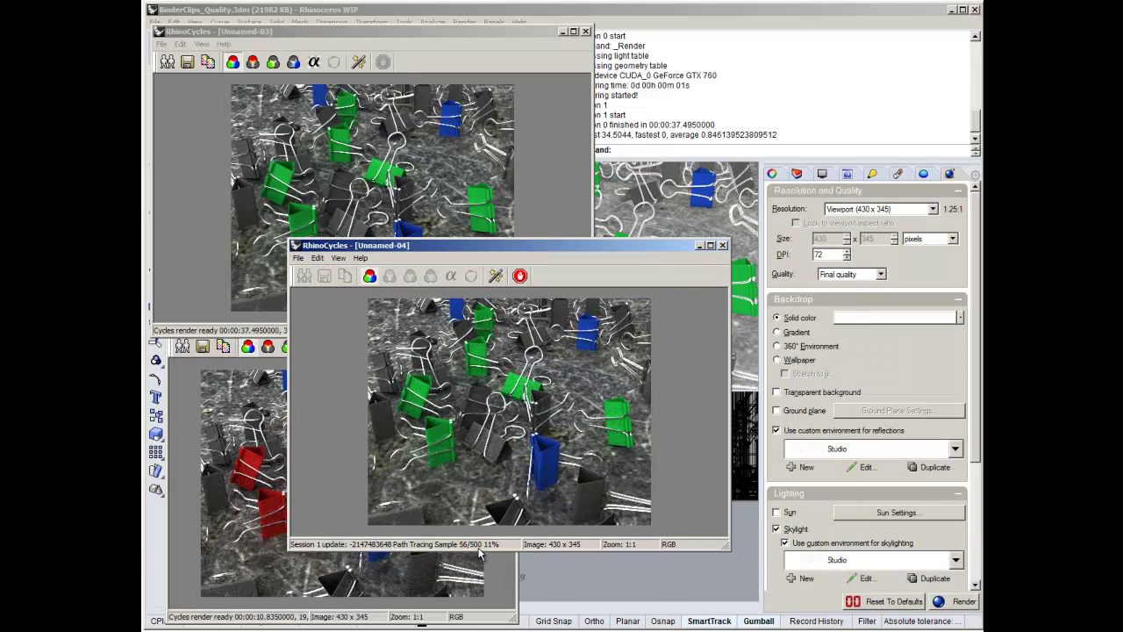
{"action": "left_click_drag", "start_coordinate": [549, 246], "coordinate": [577, 142]}
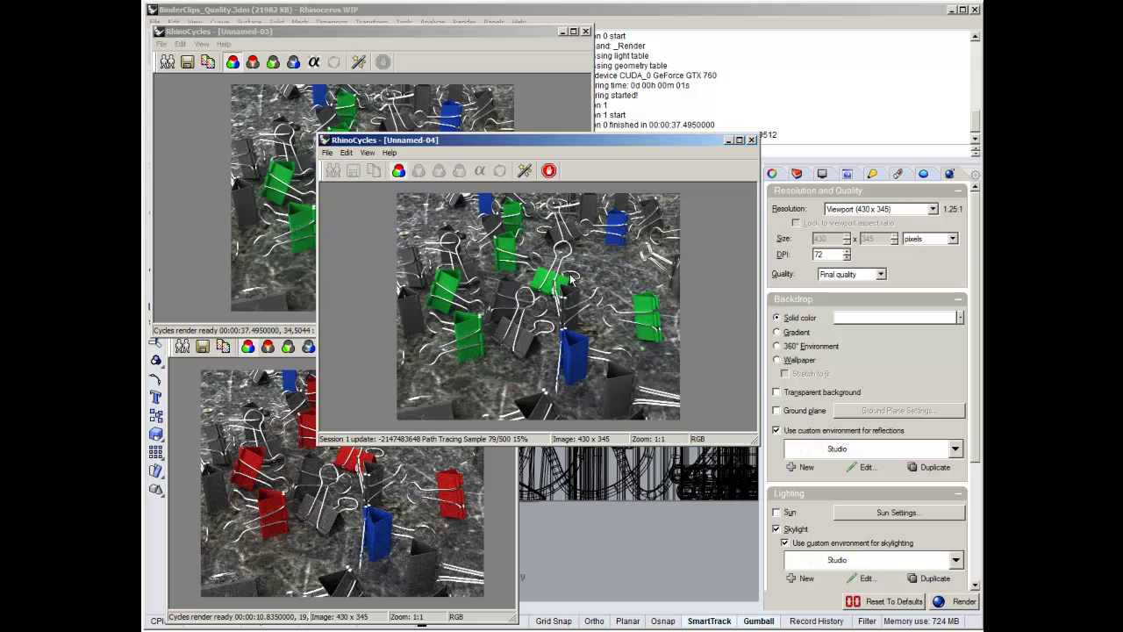
{"action": "left_click_drag", "start_coordinate": [542, 144], "coordinate": [516, 138]}
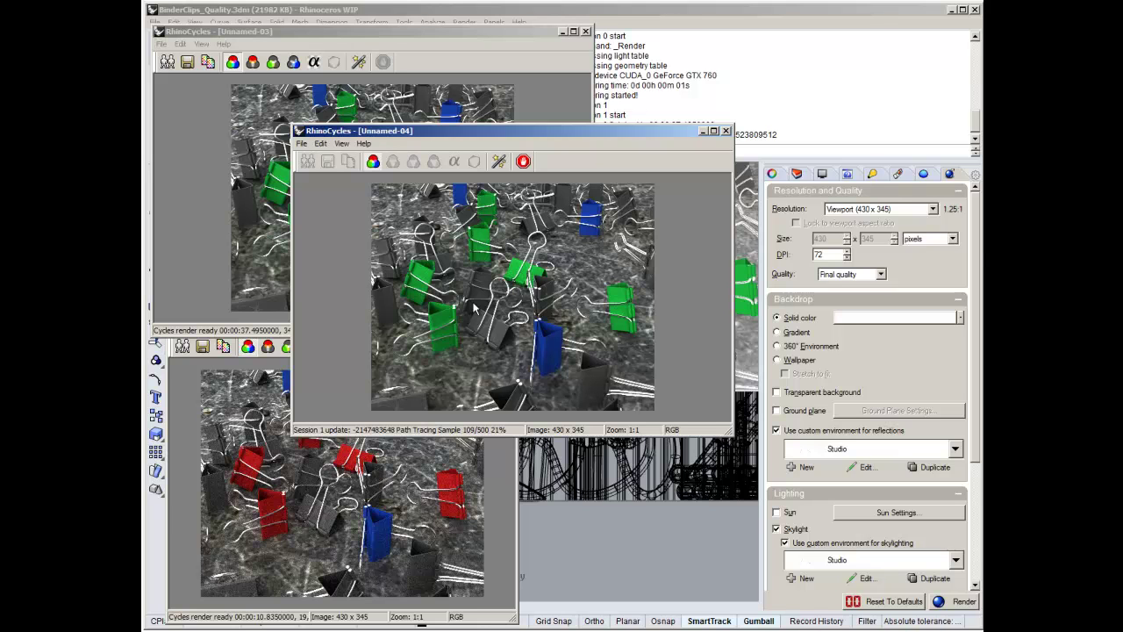
{"action": "left_click", "coordinate": [523, 161]}
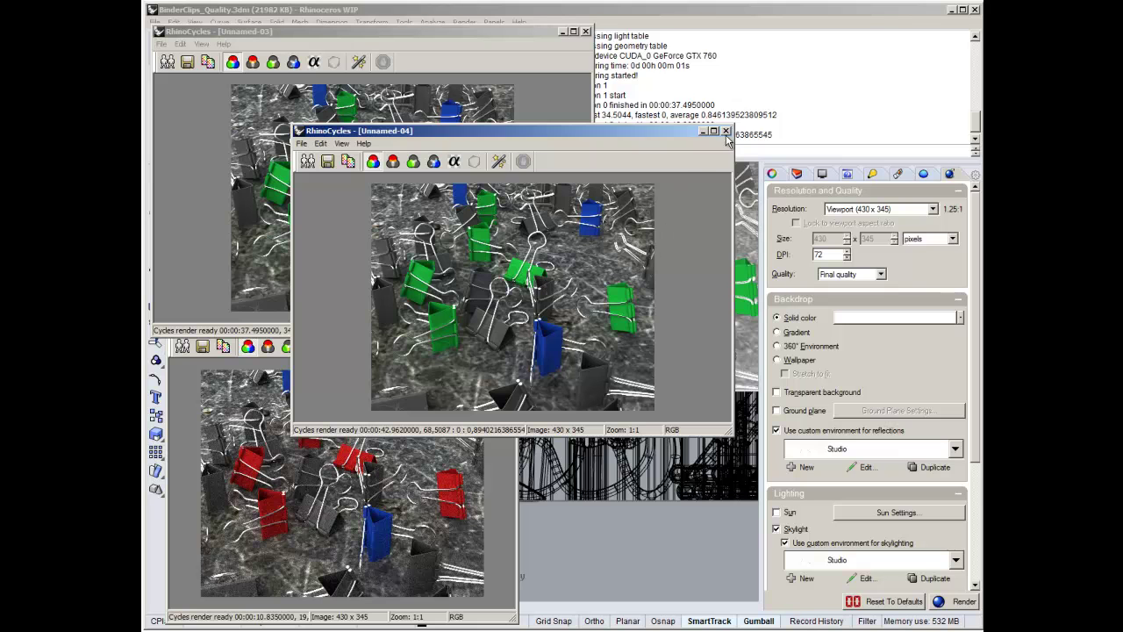
- Close all four render windows of the binder clips scene
{"action": "left_click", "coordinate": [726, 131]}
{"action": "left_click", "coordinate": [587, 33]}
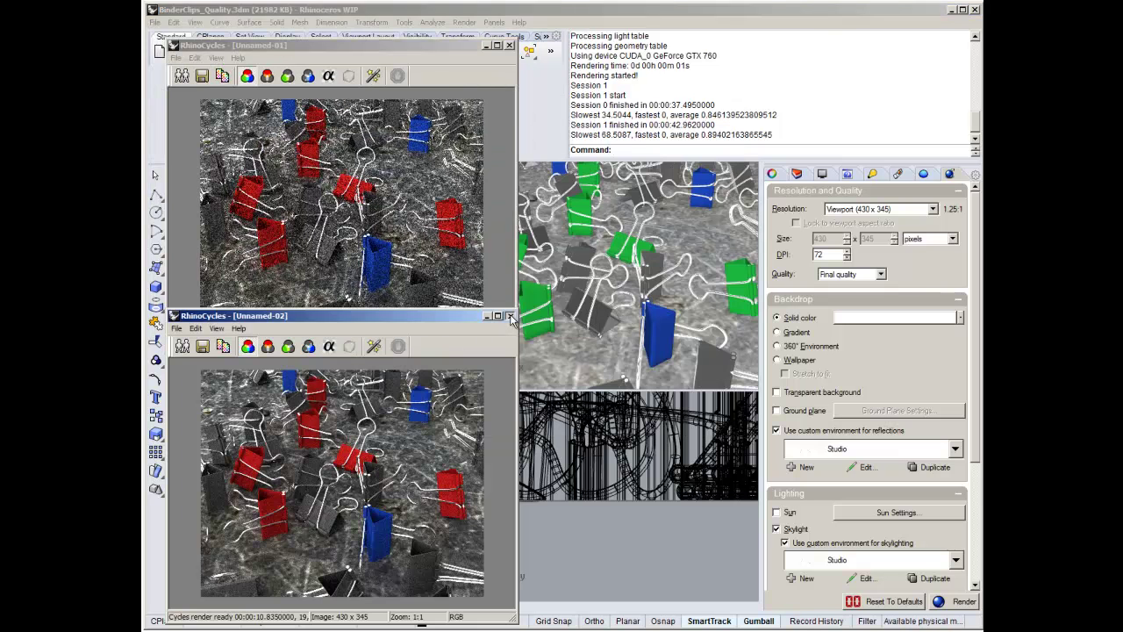
{"action": "left_click", "coordinate": [508, 314]}
{"action": "left_click", "coordinate": [510, 46]}
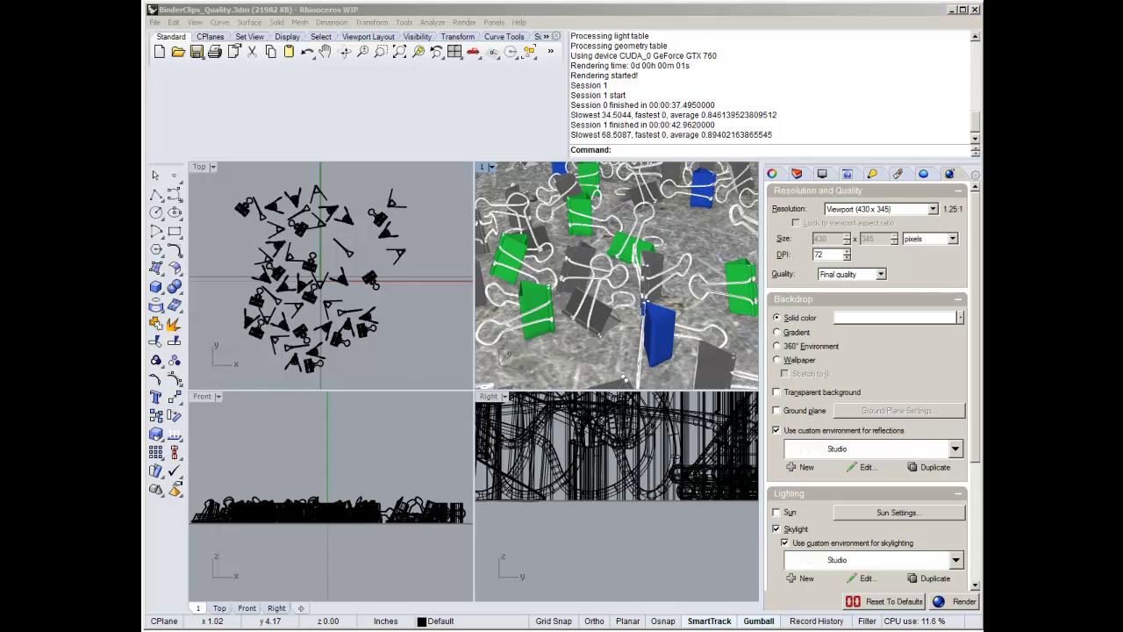
- Open the model file Espresso_Machine_Neon_v6.3dm
{"action": "left_click_drag", "start_coordinate": [652, 194], "coordinate": [482, 126]}
{"action": "left_click", "coordinate": [550, 360]}
{"action": "left_click", "coordinate": [586, 361]}
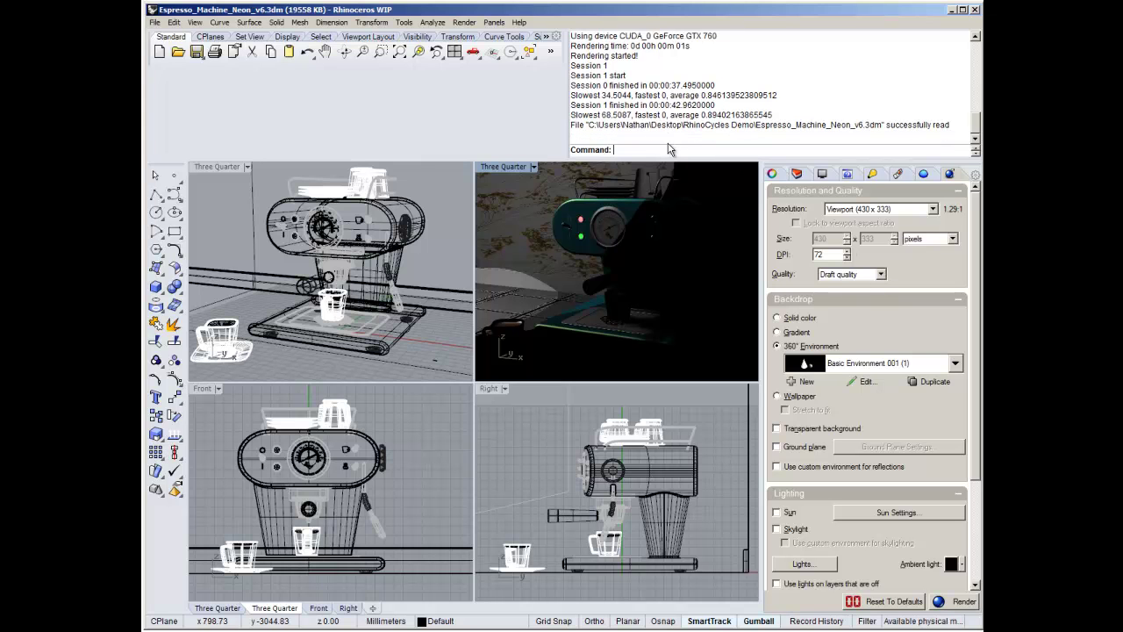
- Run RhinoCycles_SetDebugOptions and try to switch the use_cpu option
{"action": "type", "text": "RhinoCycles_SetDebugOptions"}
{"action": "key", "text": "Return"}
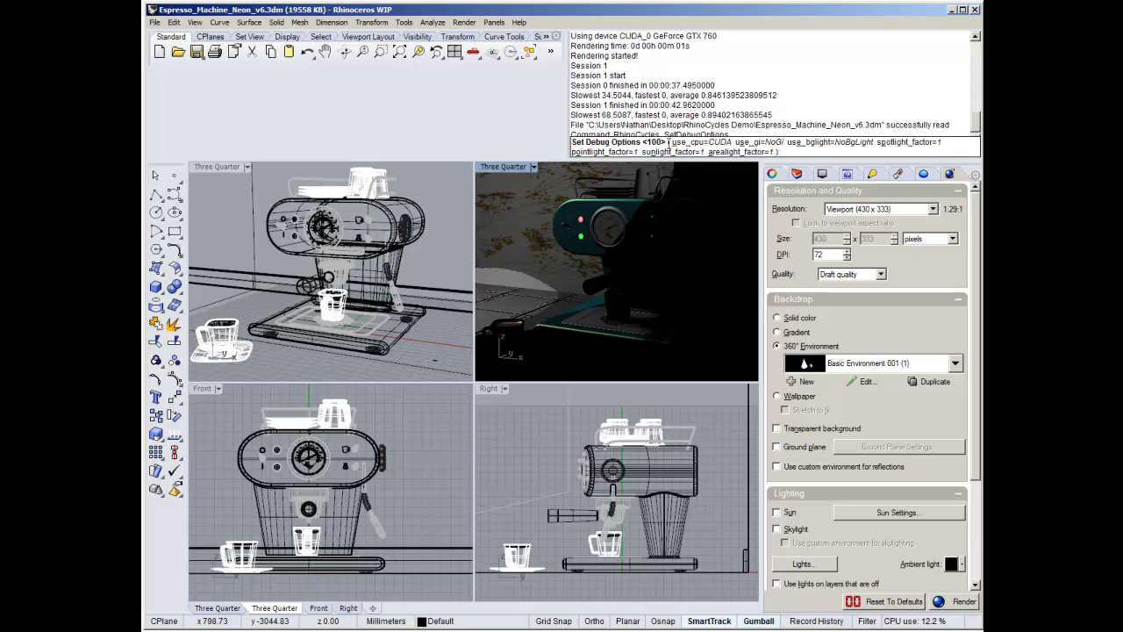
{"action": "left_click", "coordinate": [721, 143]}
{"action": "left_click", "coordinate": [720, 143]}
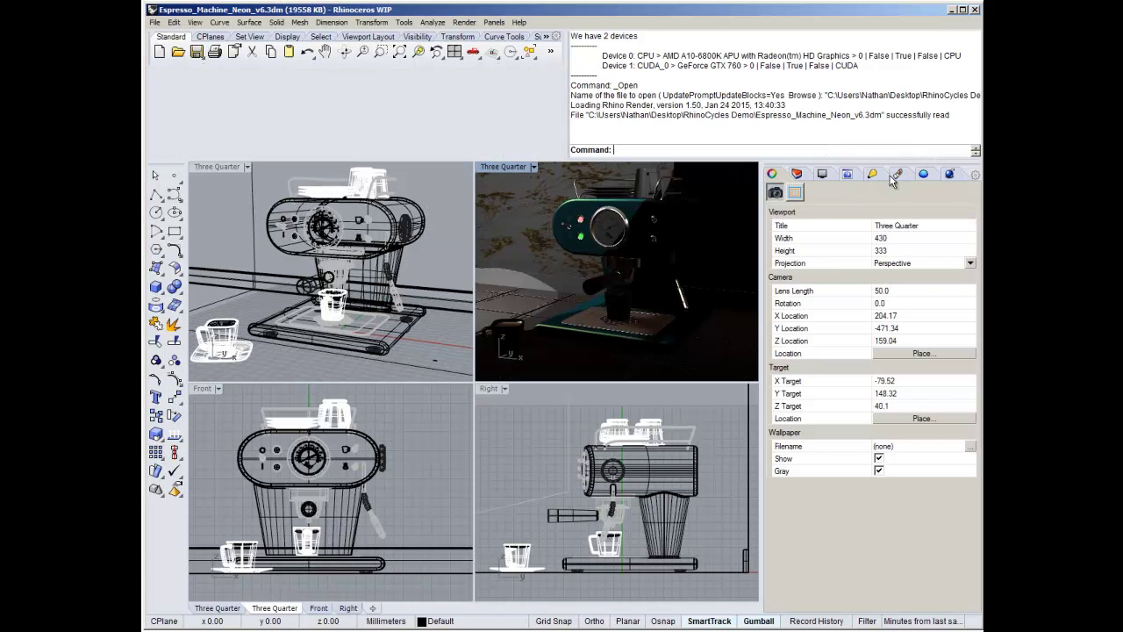
- Show the rendering settings and set the use_cpu option of RhinoCycles_SetDebugOptions to CPU
{"action": "left_click", "coordinate": [948, 173]}
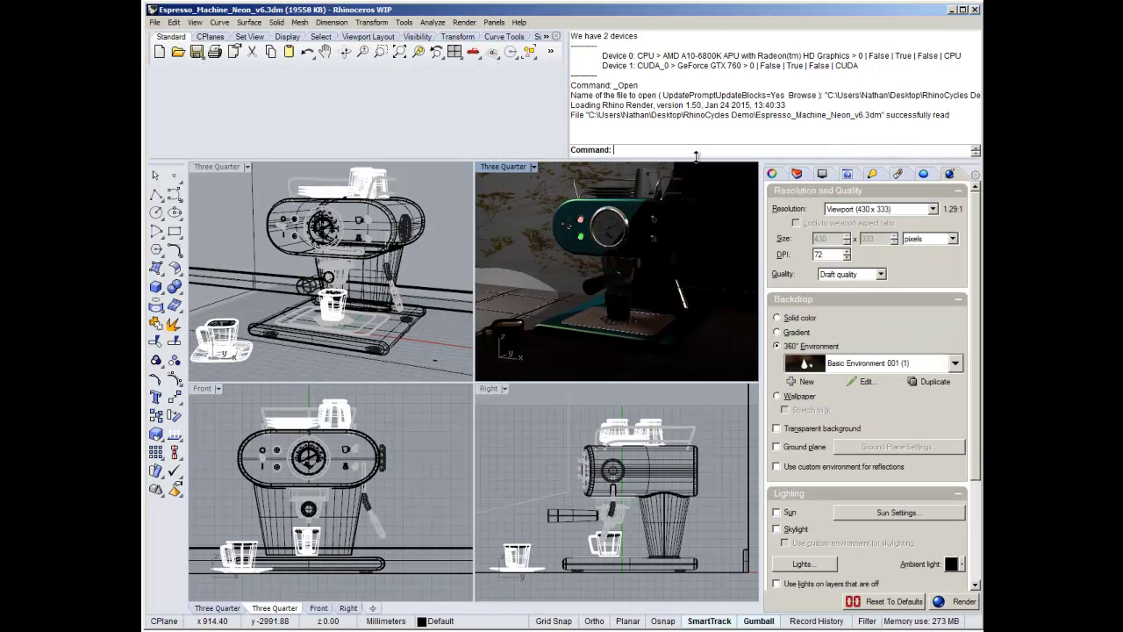
{"action": "type", "text": "RhinoCycles_SetDebugOptions"}
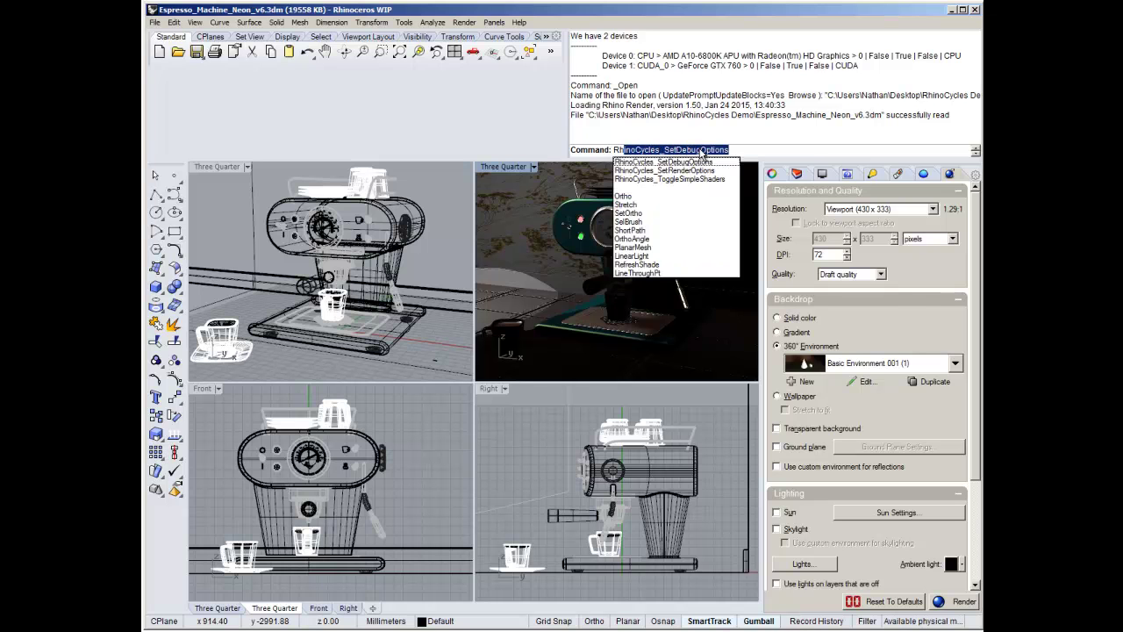
{"action": "key", "text": "Return"}
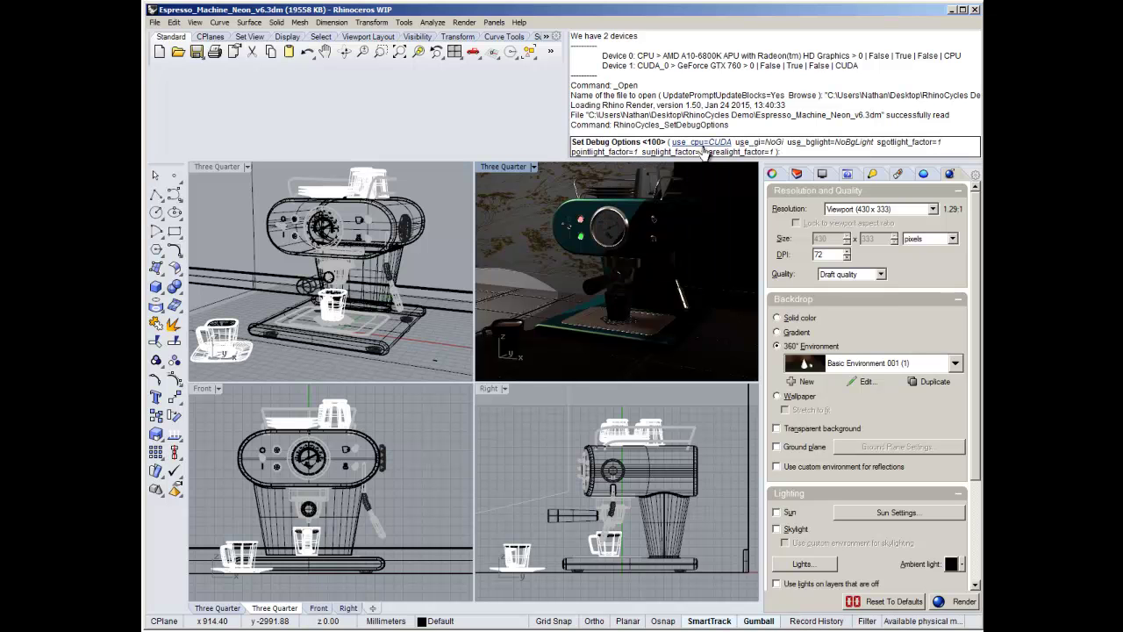
{"action": "key", "text": "Return"}
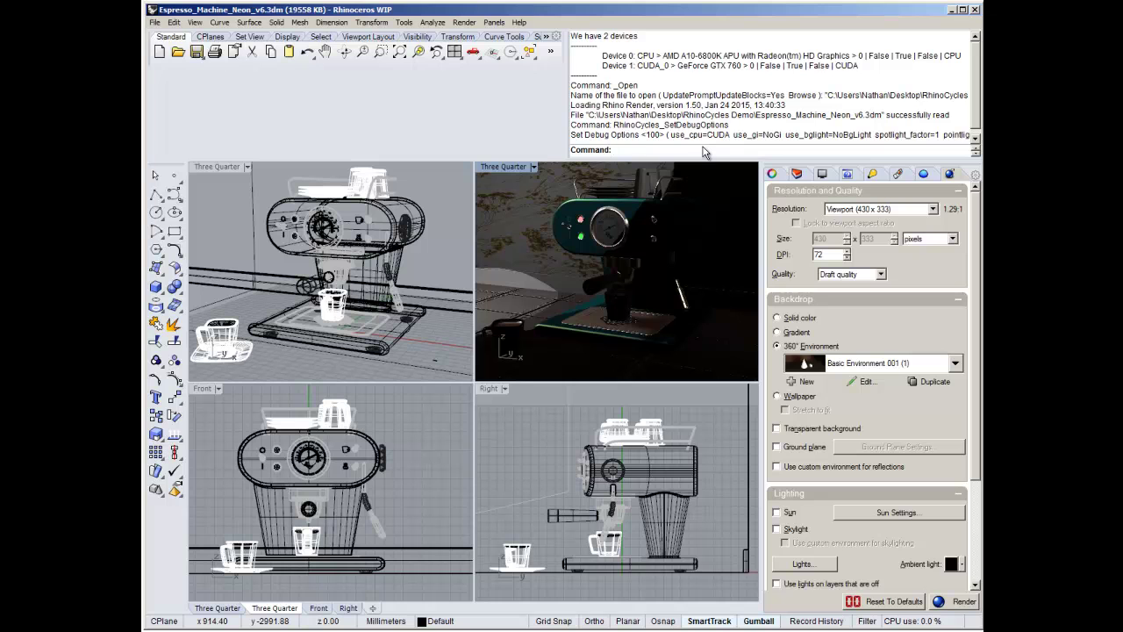
- Render the espresso machine scene at Draft quality on the CPU and enlarge the render window to show its sampling progress
{"action": "type", "text": "_Render"}
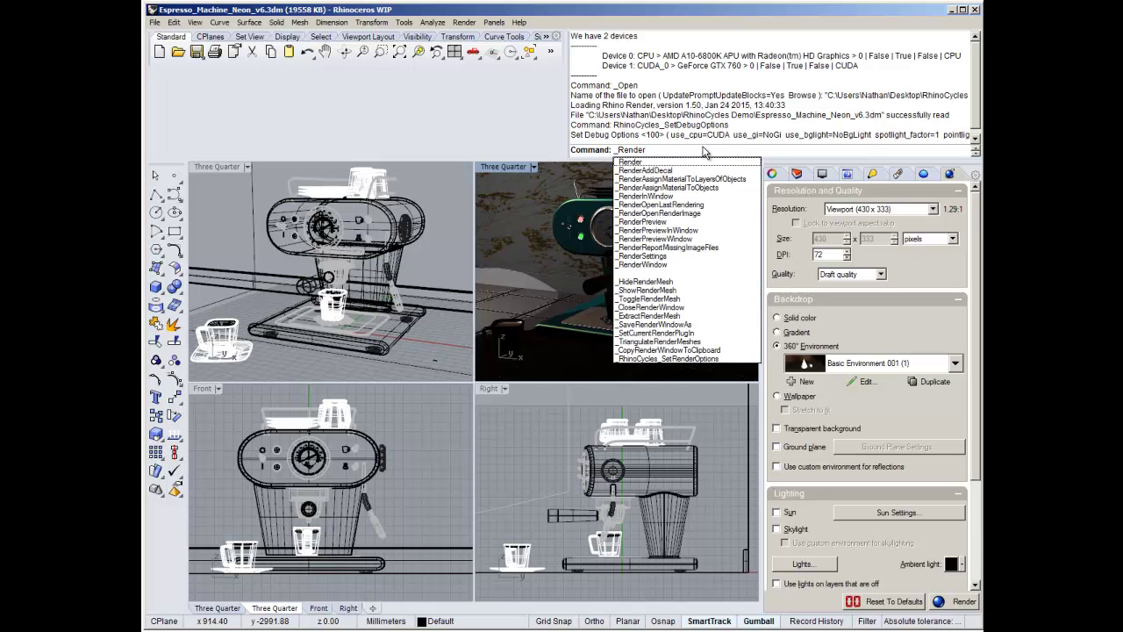
{"action": "key", "text": "Return"}
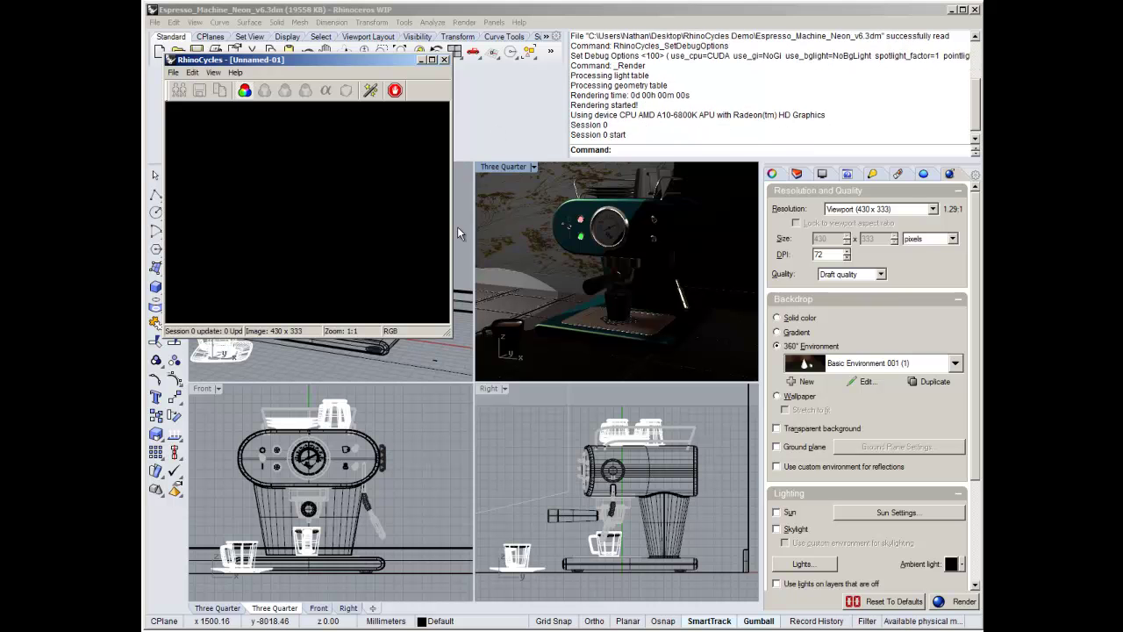
{"action": "left_click_drag", "start_coordinate": [443, 331], "coordinate": [590, 369]}
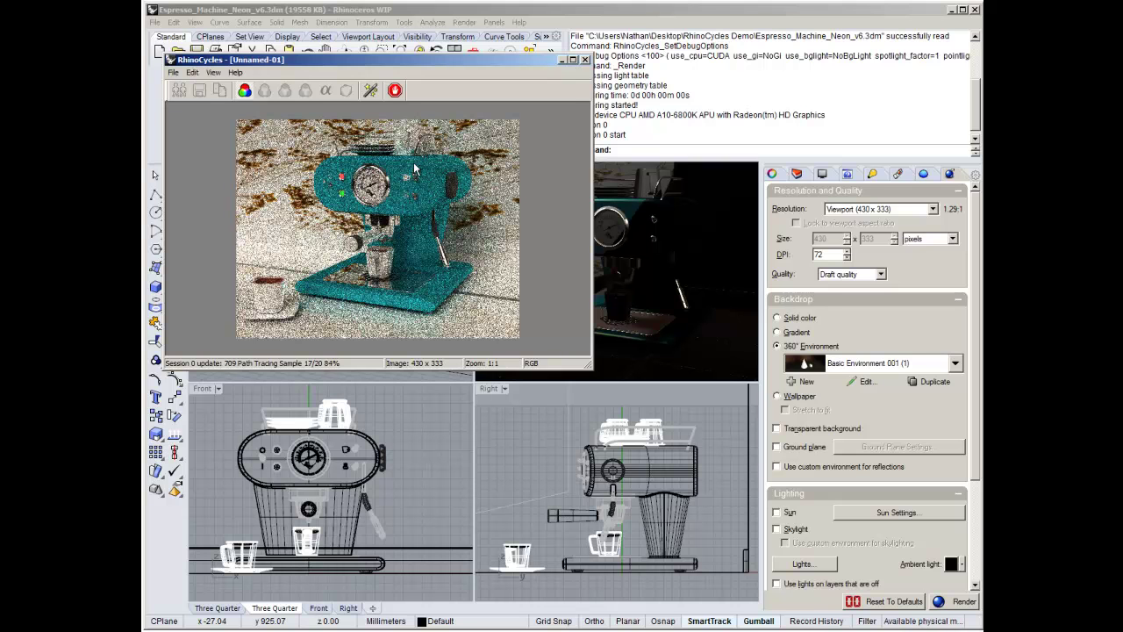
- Move the finished CPU render window away from the shaded viewport and shrink it to fit the image
{"action": "left_click_drag", "start_coordinate": [397, 65], "coordinate": [401, 61]}
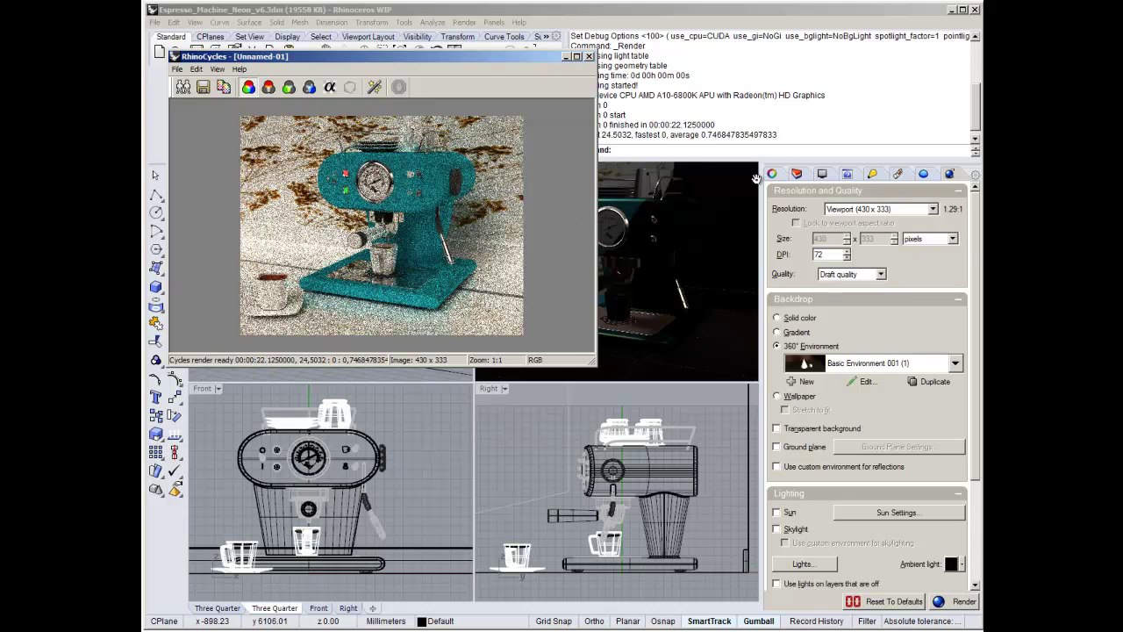
{"action": "left_click_drag", "start_coordinate": [531, 58], "coordinate": [511, 29]}
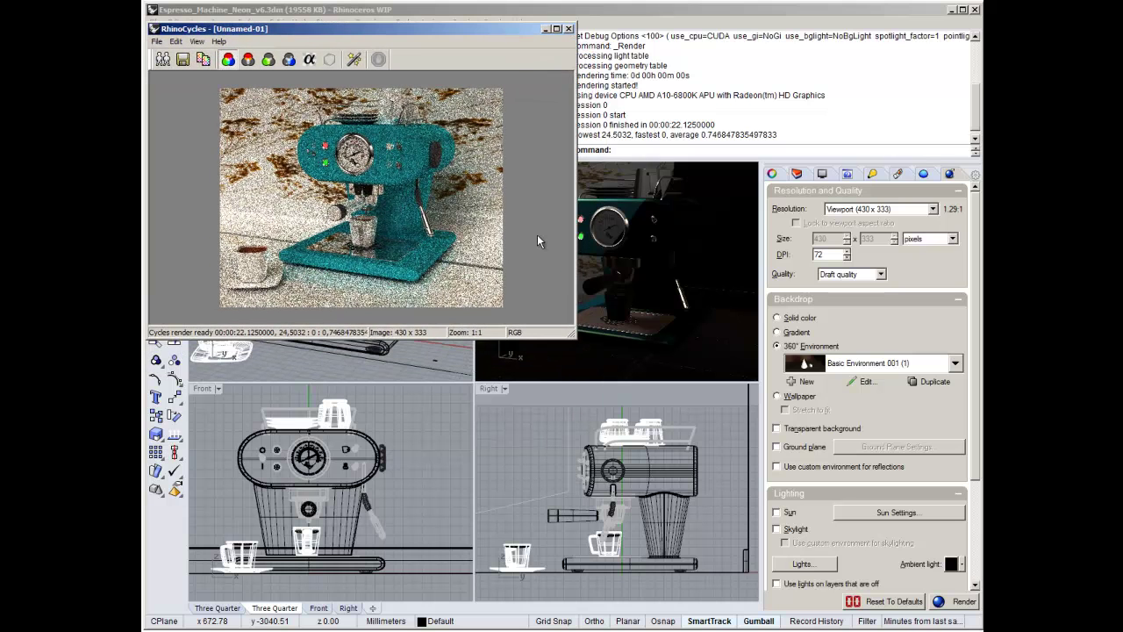
{"action": "left_click_drag", "start_coordinate": [574, 336], "coordinate": [450, 324]}
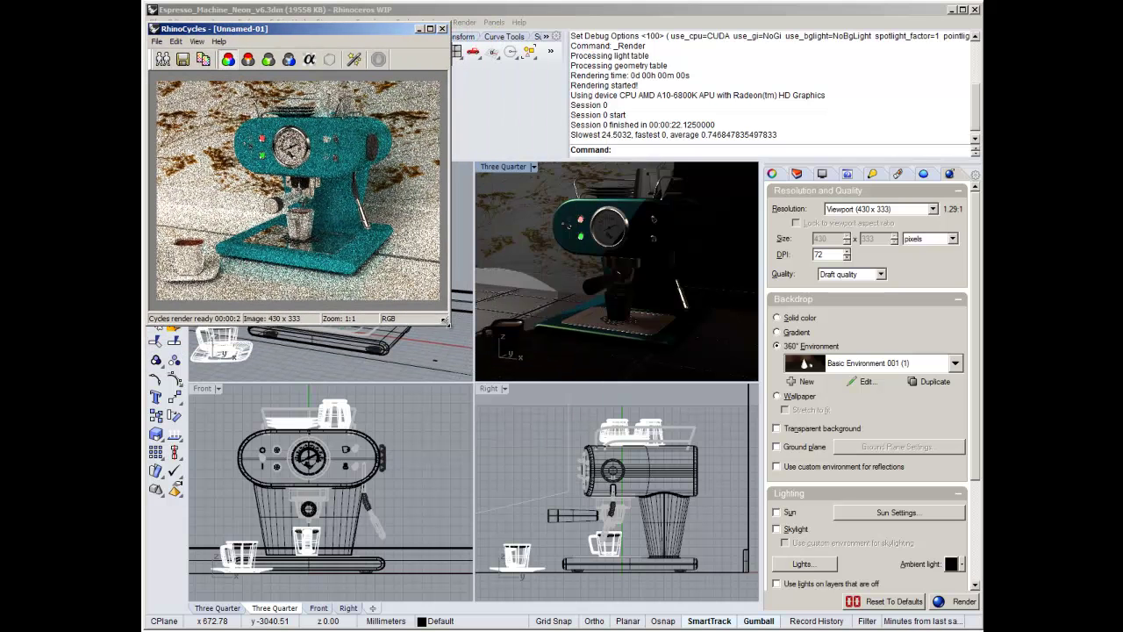
- Run RhinoCycles_SetDebugOptions again and set the use_cpu option to CUDA
{"action": "left_click", "coordinate": [662, 149]}
{"action": "type", "text": "Rh"}
{"action": "key", "text": "Return"}
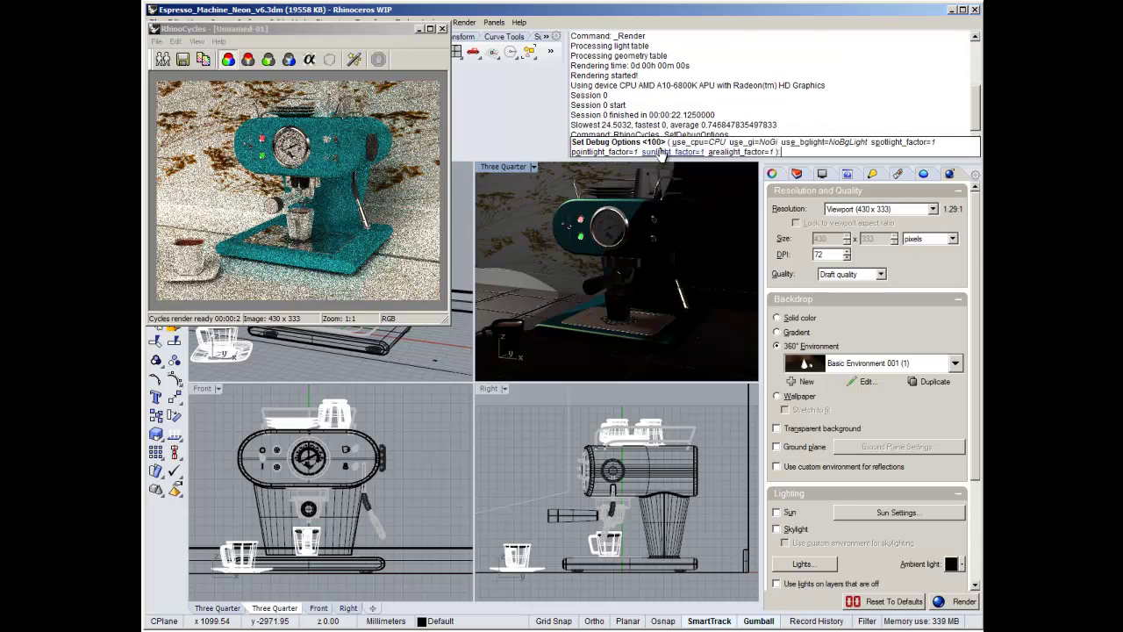
{"action": "left_click", "coordinate": [710, 144]}
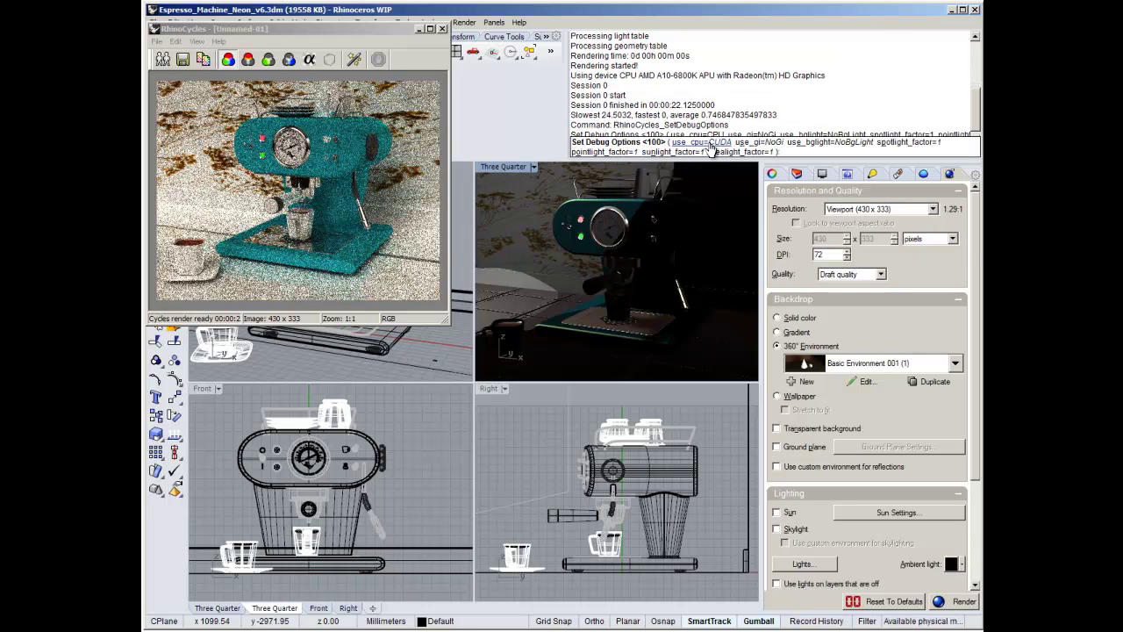
{"action": "key", "text": "Return"}
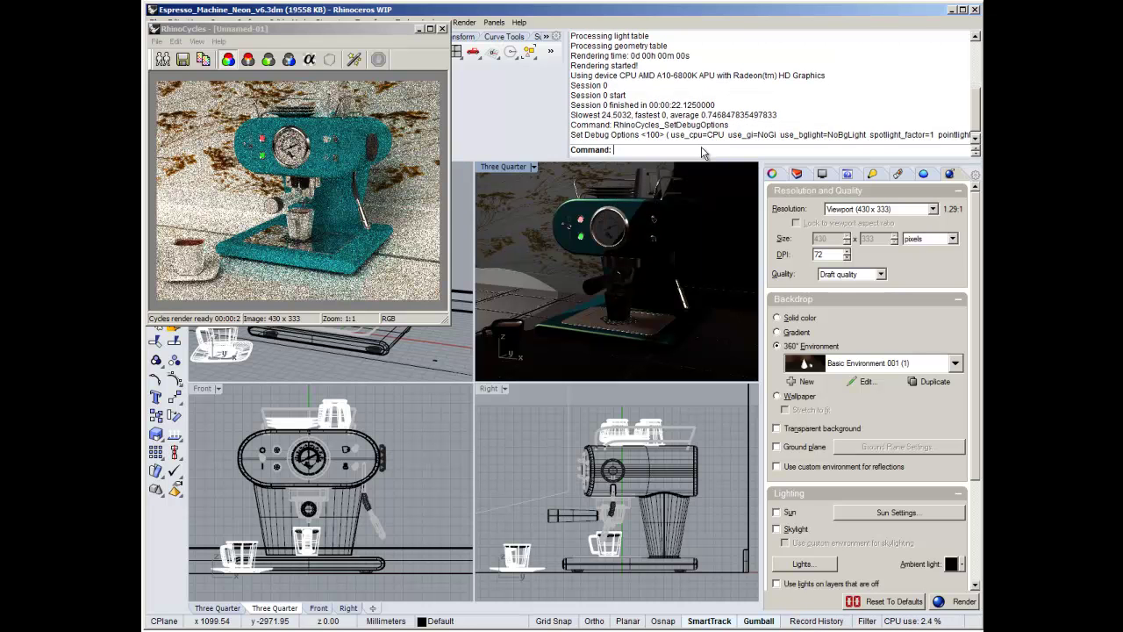
- Render the espresso machine scene with CUDA, and shift and enlarge the second render window to show its full status text
{"action": "key", "text": "ctrl+r"}
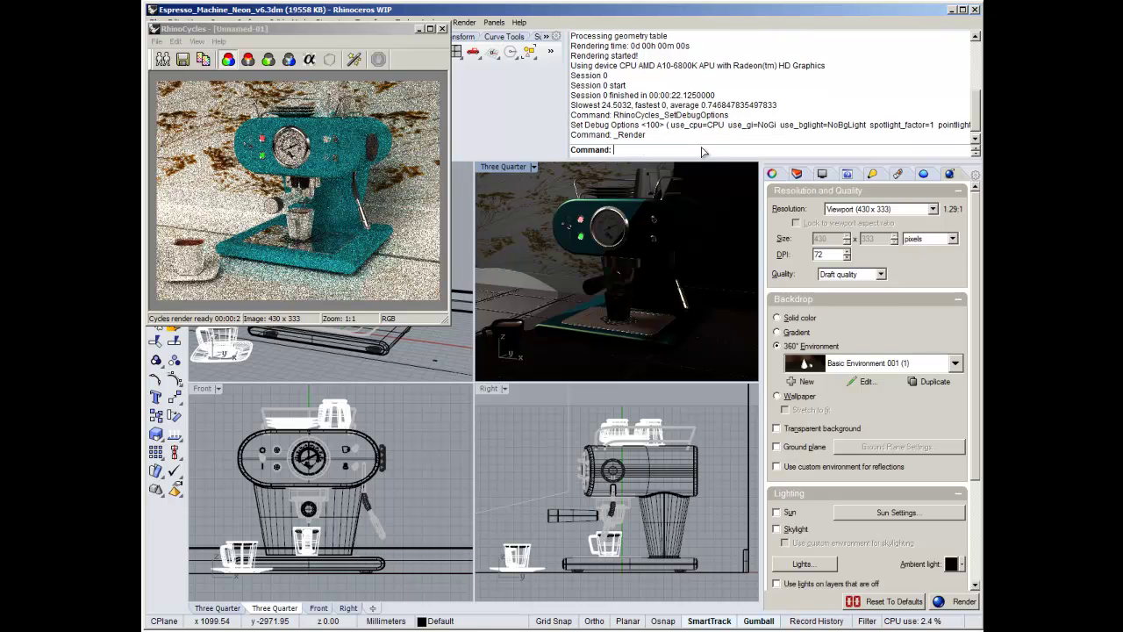
{"action": "left_click_drag", "start_coordinate": [332, 44], "coordinate": [377, 92]}
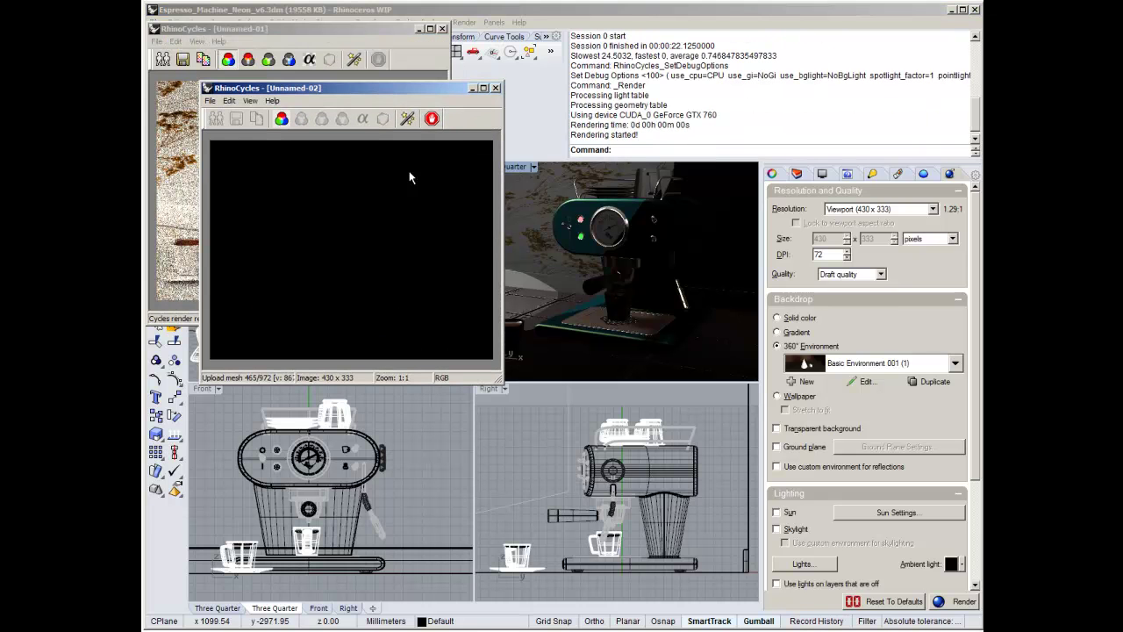
{"action": "left_click_drag", "start_coordinate": [504, 385], "coordinate": [801, 458]}
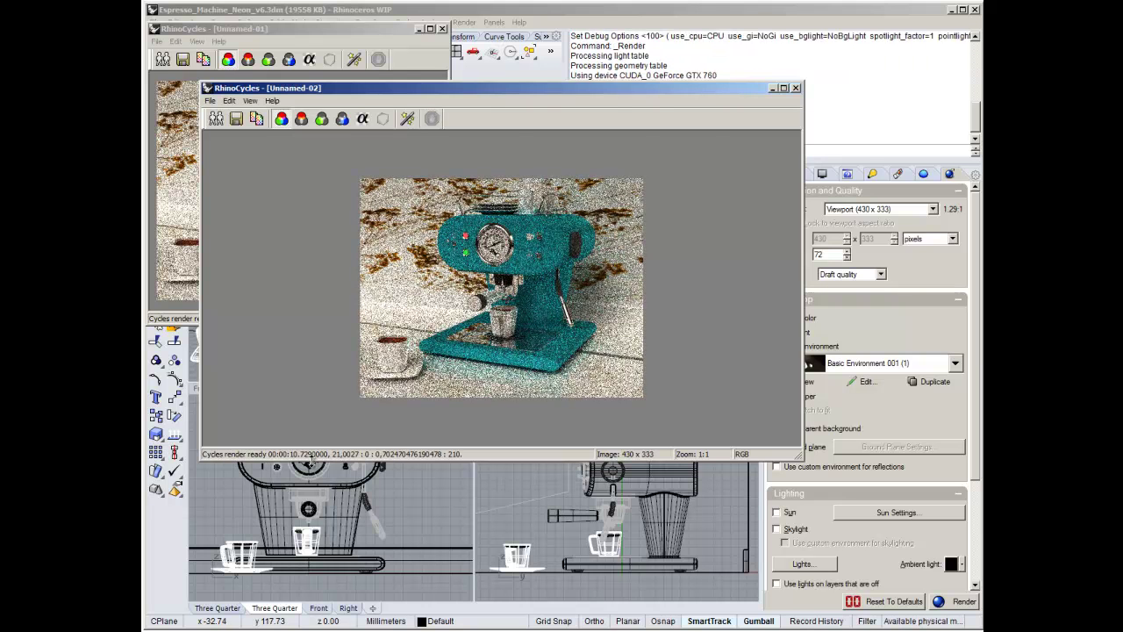
- Move the CUDA render window clear of the CPU one and widen the CPU window to compare both images and render times
{"action": "left_click_drag", "start_coordinate": [555, 88], "coordinate": [668, 299]}
{"action": "left_click_drag", "start_coordinate": [445, 321], "coordinate": [532, 326]}
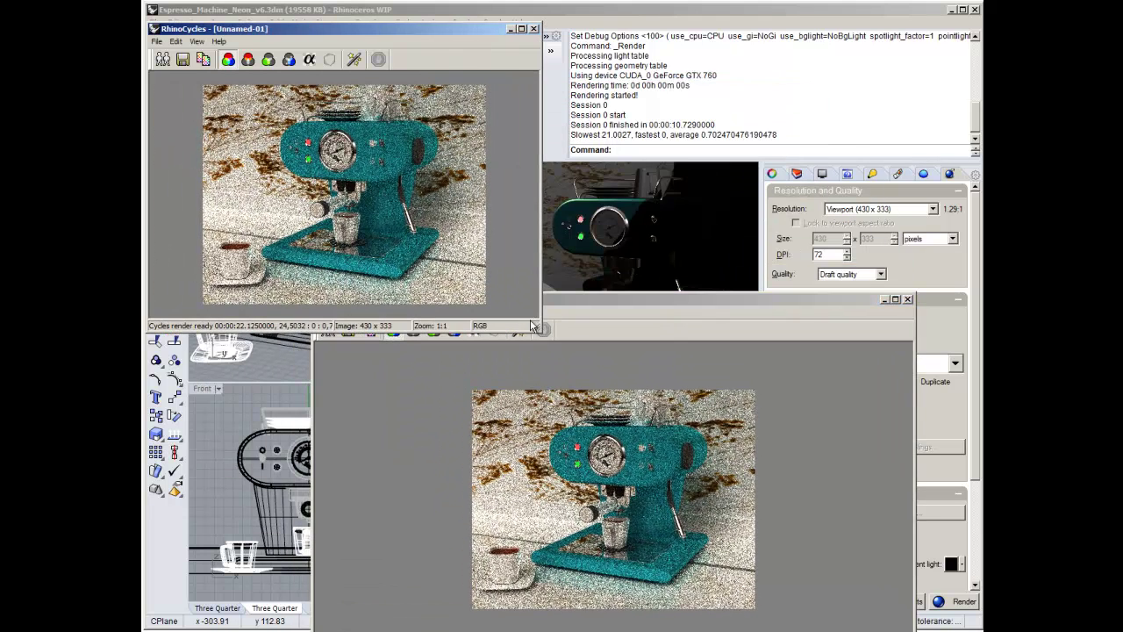
{"action": "left_click", "coordinate": [772, 311]}
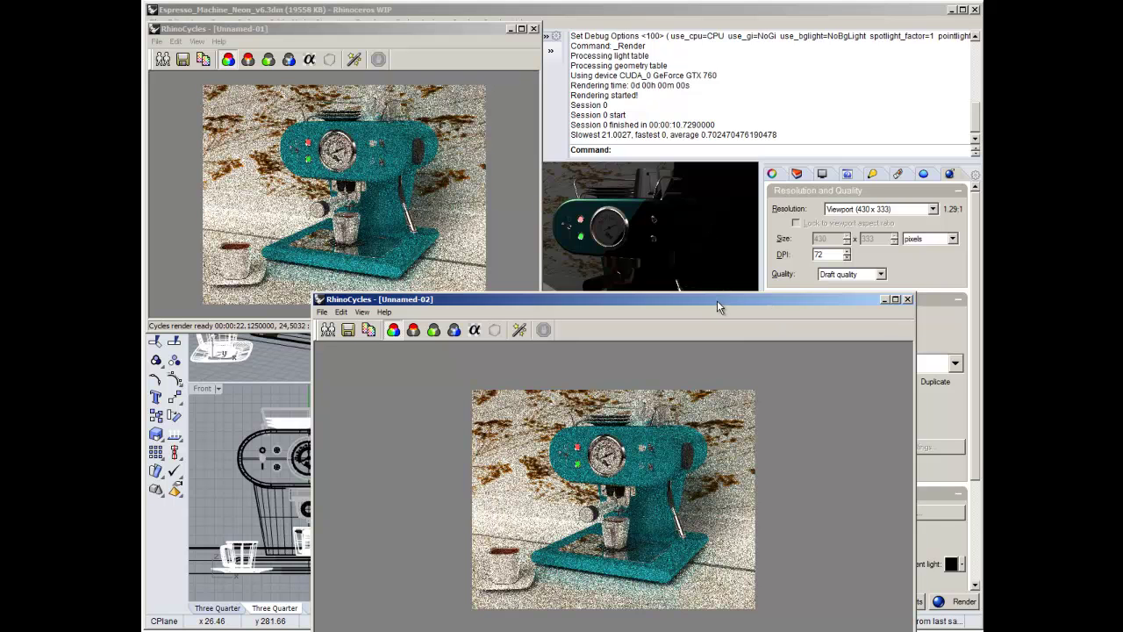
- Move the CUDA render window further up and close both espresso machine render windows
{"action": "left_click_drag", "start_coordinate": [717, 300], "coordinate": [611, 129]}
{"action": "left_click", "coordinate": [533, 29]}
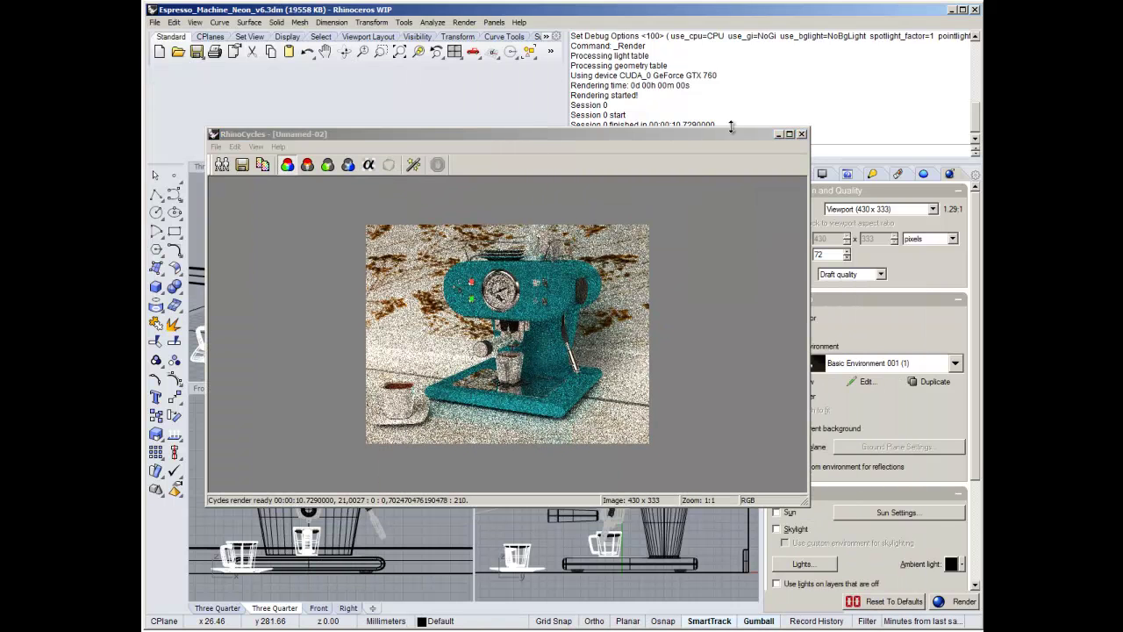
{"action": "left_click", "coordinate": [801, 134]}
- Set the render quality to Final quality and start a new render of the espresso machine
{"action": "left_click", "coordinate": [850, 275]}
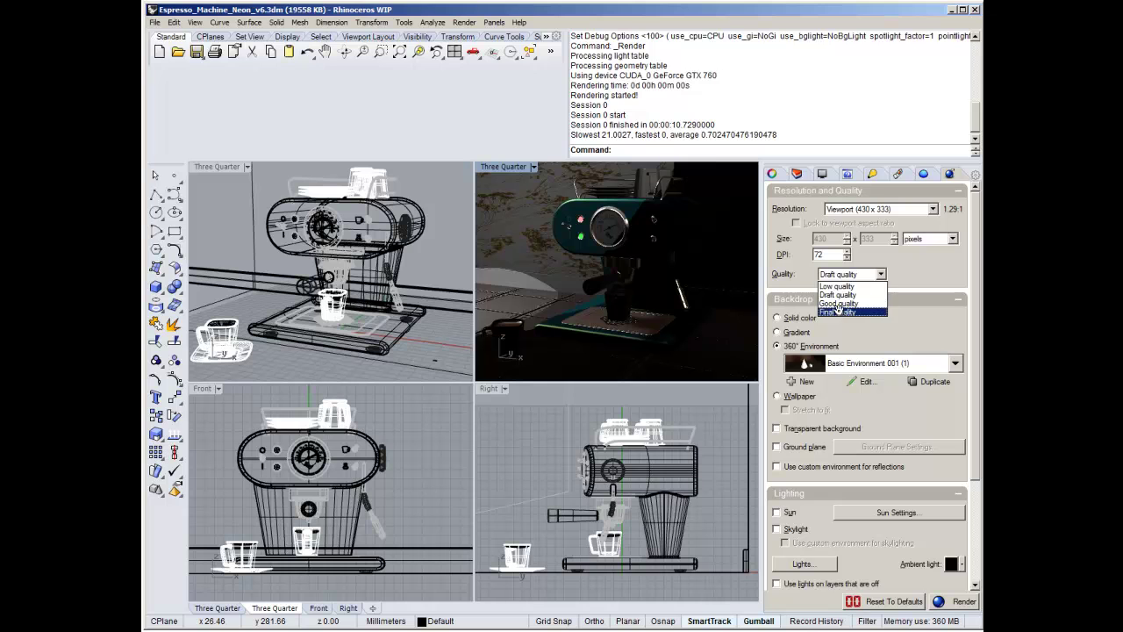
{"action": "left_click", "coordinate": [838, 314]}
{"action": "type", "text": "_Render"}
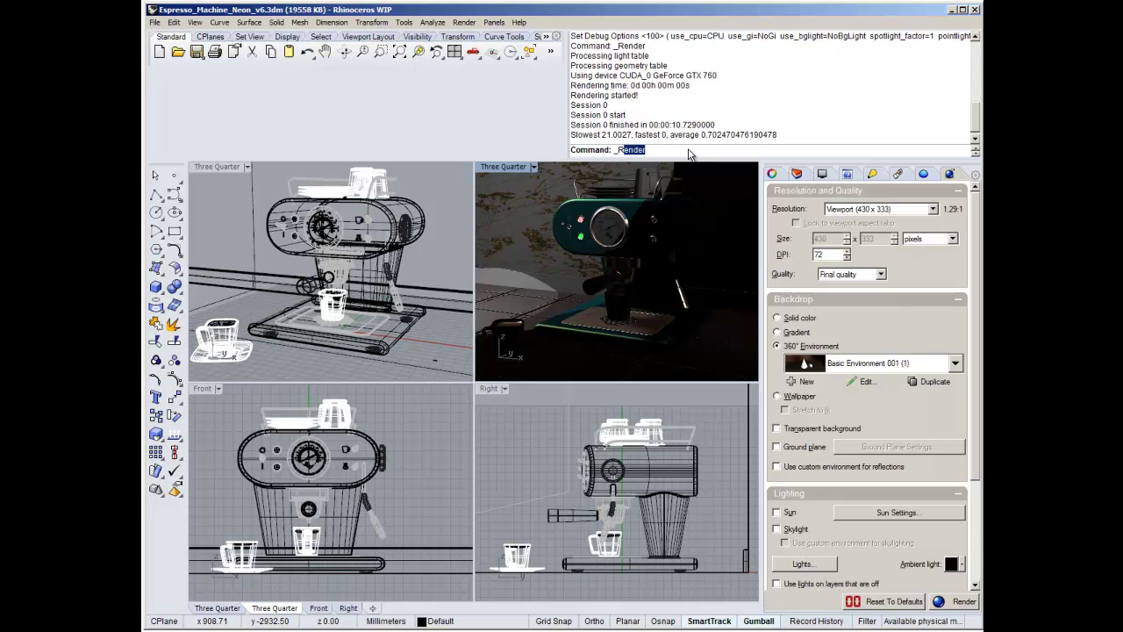
{"action": "key", "text": "Return"}
- Move and enlarge the third render window to follow its sampling progress, and stop the render early
{"action": "left_click_drag", "start_coordinate": [299, 134], "coordinate": [389, 88]}
{"action": "left_click_drag", "start_coordinate": [582, 361], "coordinate": [807, 475]}
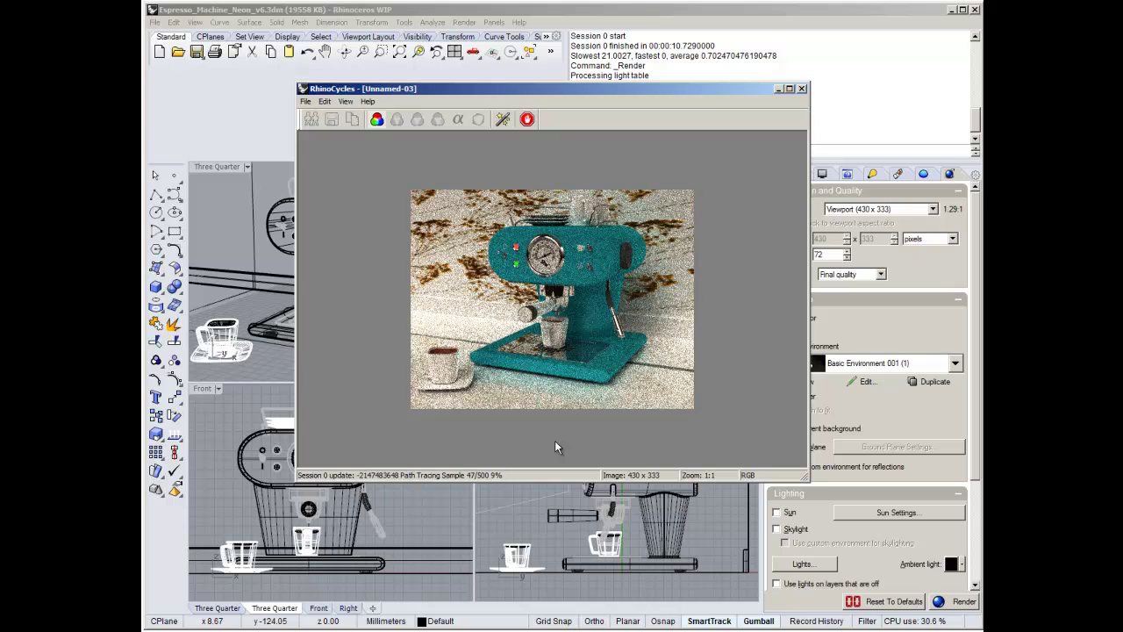
{"action": "left_click", "coordinate": [529, 121]}
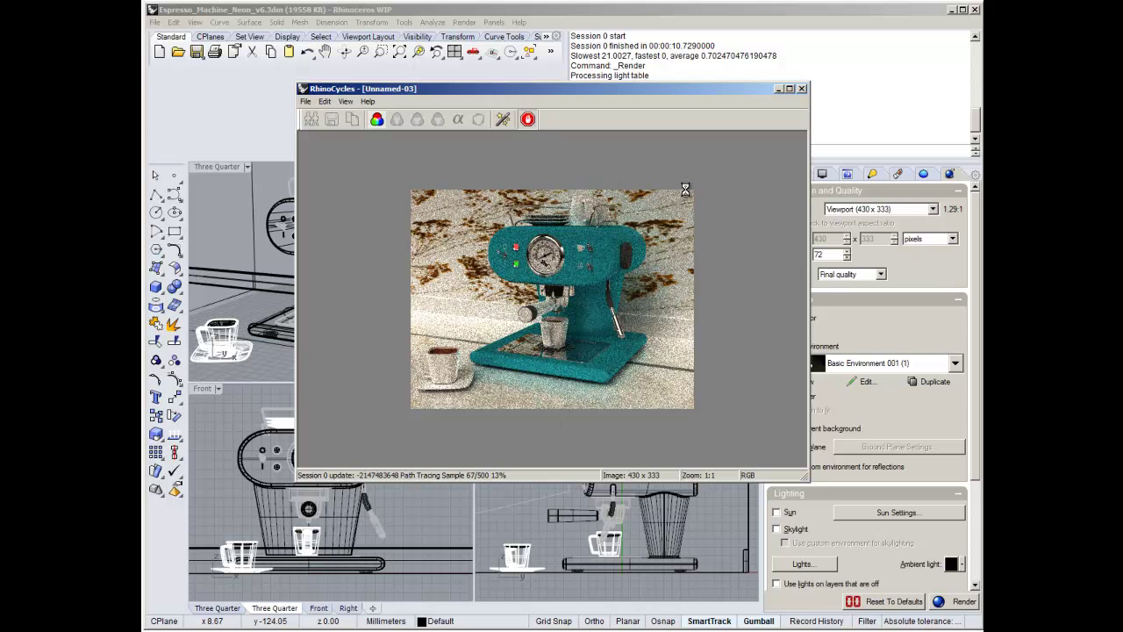